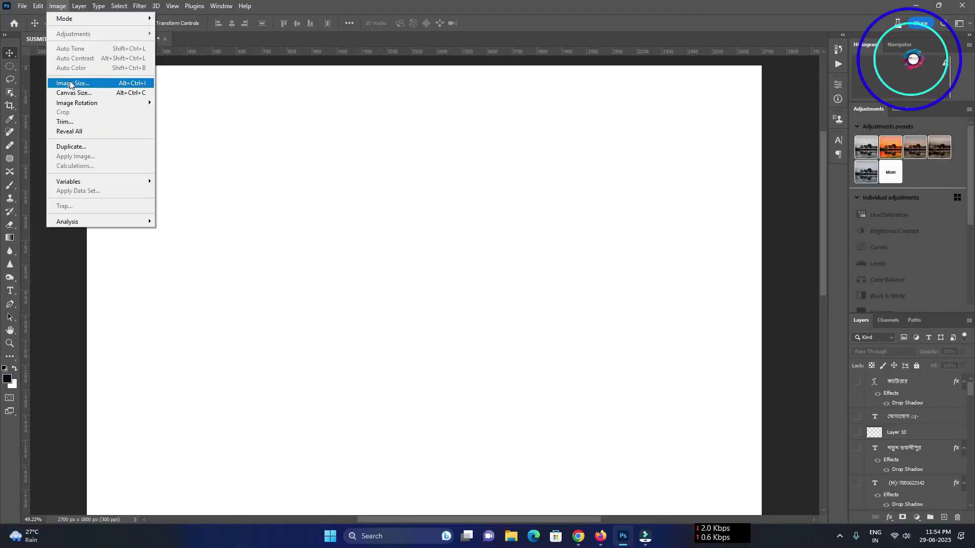
- Open the Image Size settings for the blank 9×6-inch, 300-ppi banner canvas
{"action": "left_click", "coordinate": [71, 83]}
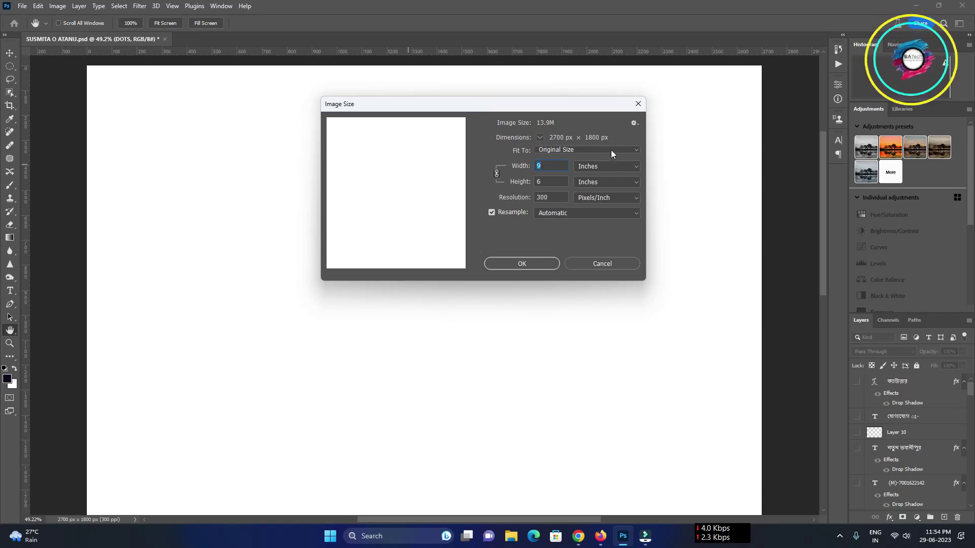
- Confirm the image size stays at 9×6 inches and 300 ppi, unchanged
{"action": "left_click", "coordinate": [553, 165]}
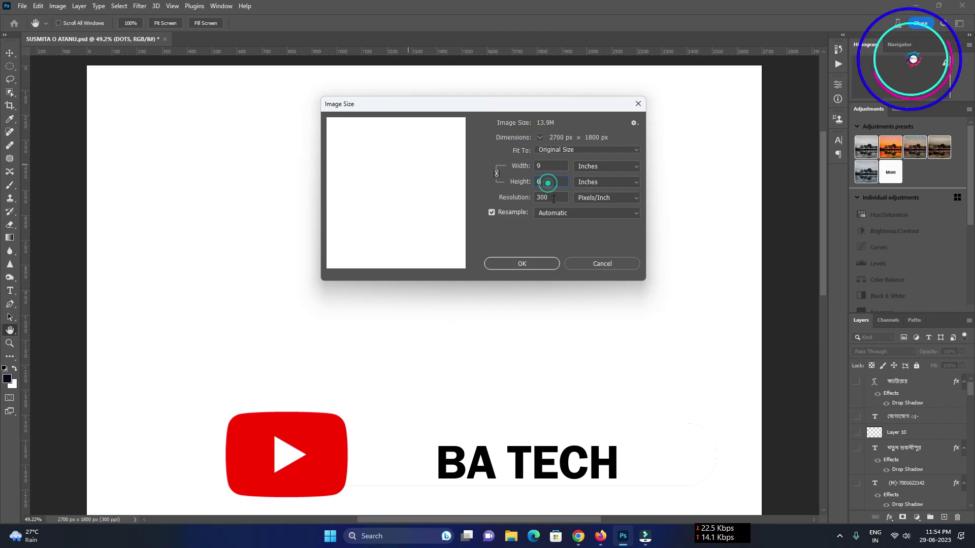
{"action": "left_click", "coordinate": [552, 197]}
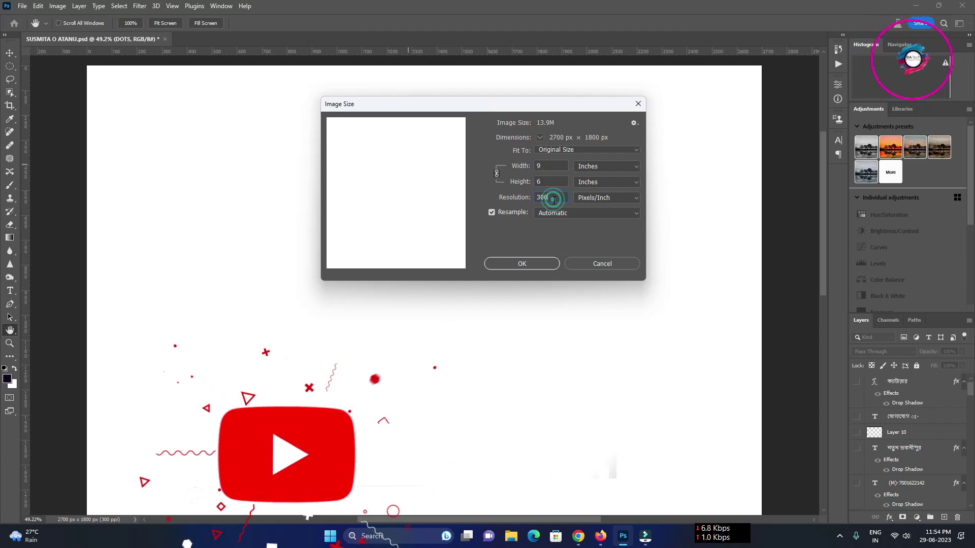
{"action": "left_click", "coordinate": [523, 264]}
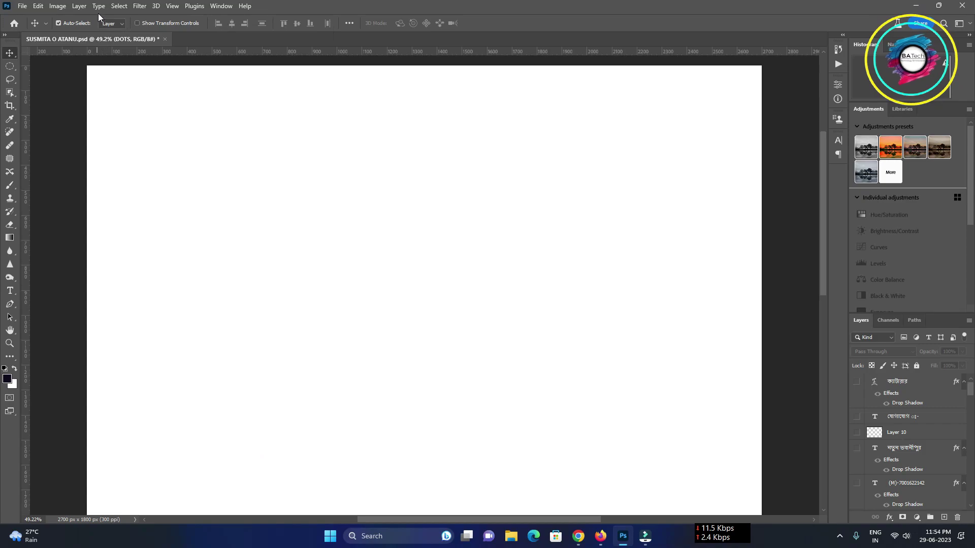
- Convert the document to CMYK Color without flattening layers or rasterizing smart objects
{"action": "left_click", "coordinate": [57, 6]}
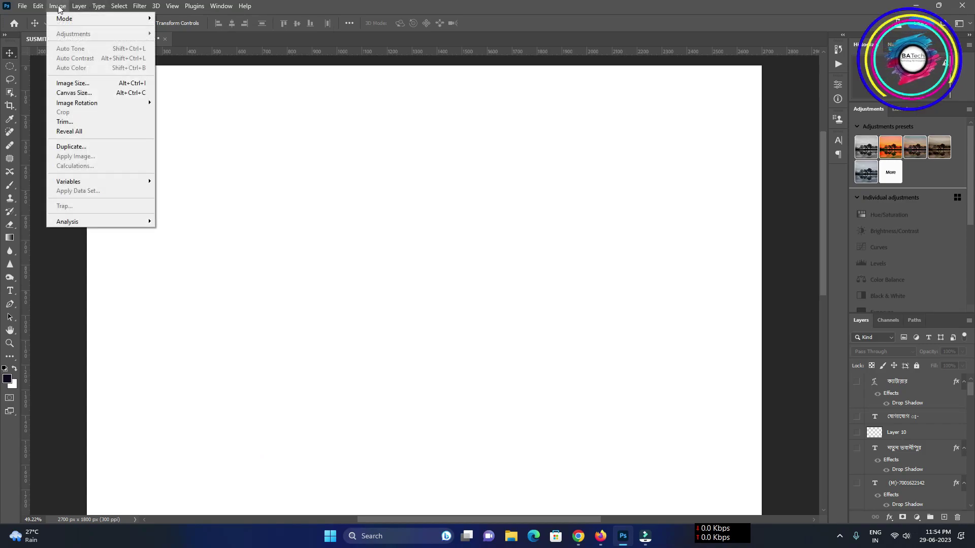
{"action": "left_click", "coordinate": [162, 67]}
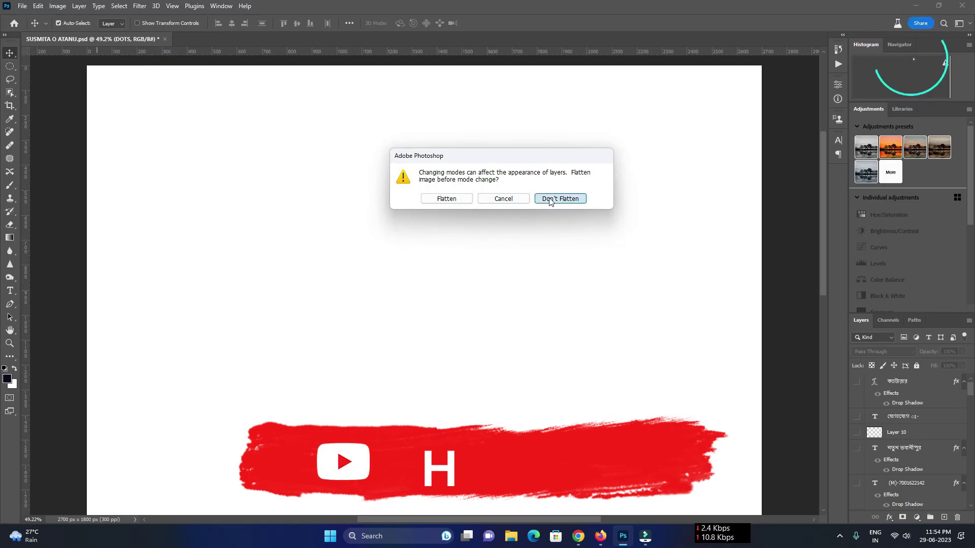
{"action": "left_click", "coordinate": [550, 199]}
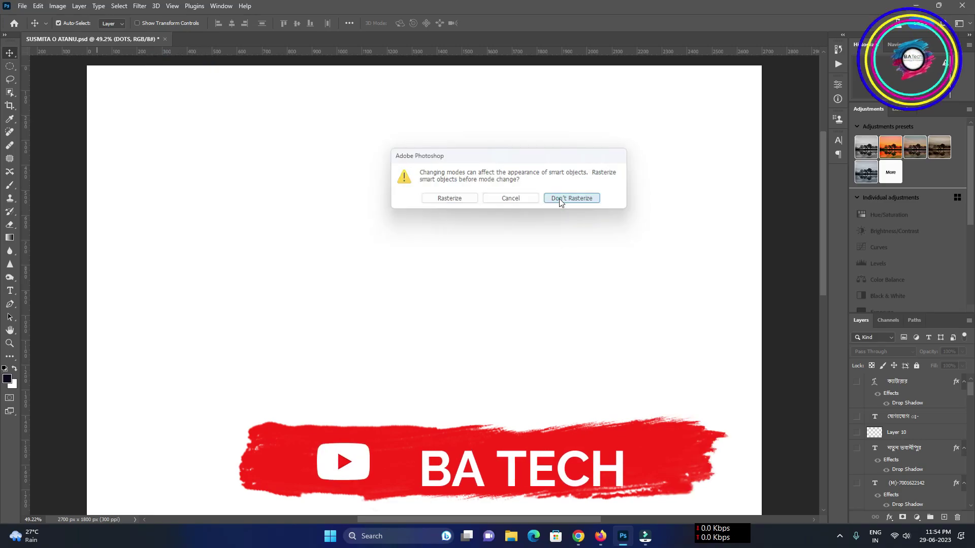
{"action": "left_click", "coordinate": [560, 201]}
{"action": "left_click", "coordinate": [490, 217]}
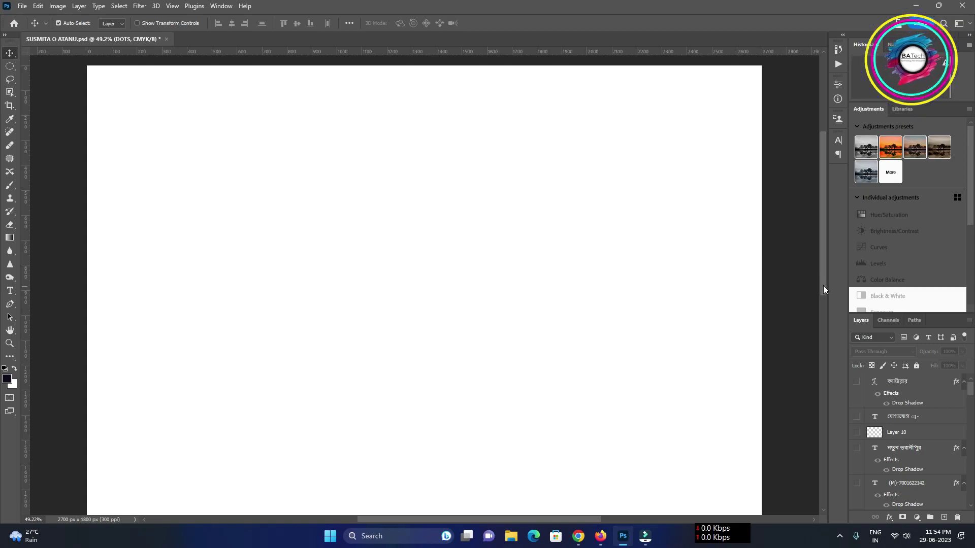
{"action": "left_click_drag", "start_coordinate": [823, 286], "coordinate": [821, 363]}
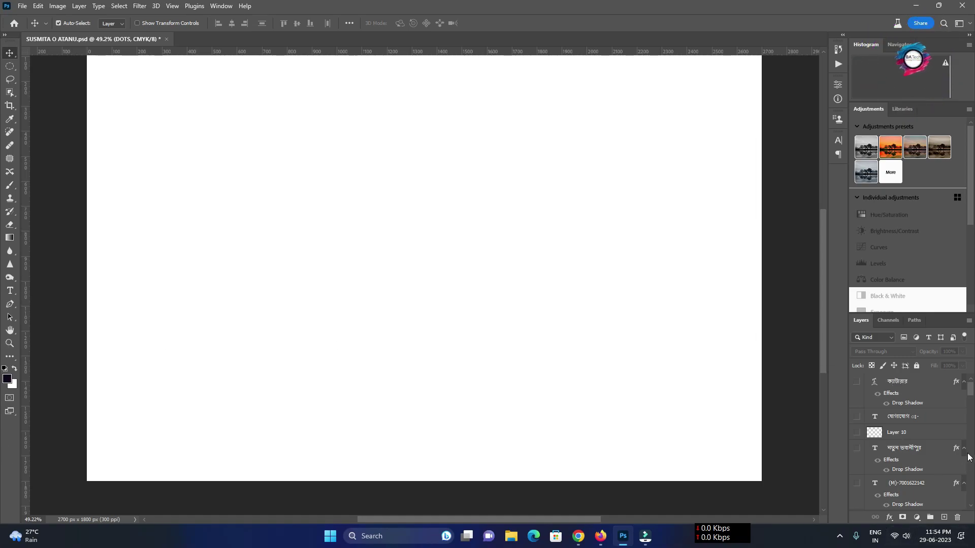
{"action": "left_click_drag", "start_coordinate": [972, 394], "coordinate": [972, 477]}
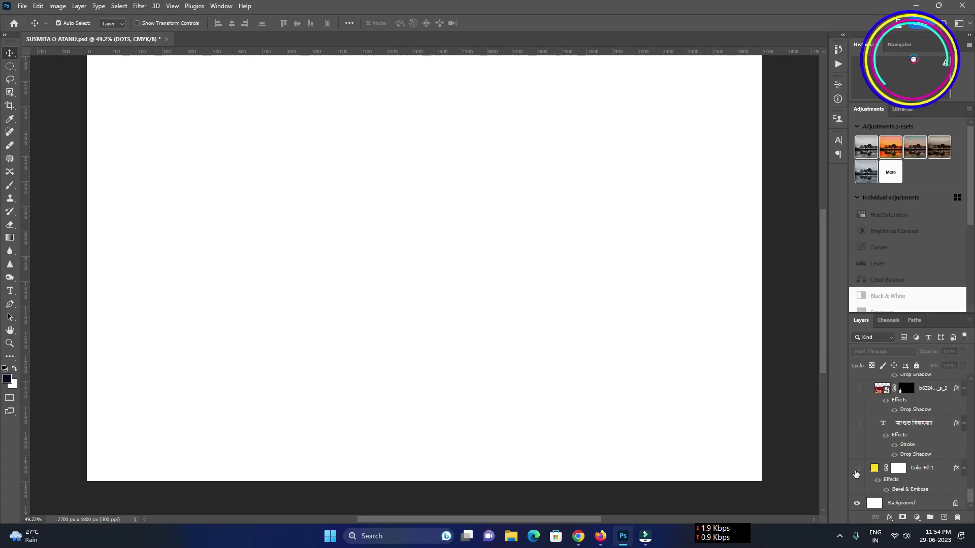
- Show the yellow textured Color Fill 1 background, the red শুভ বিবাহ title and the red pot
{"action": "left_click", "coordinate": [856, 471]}
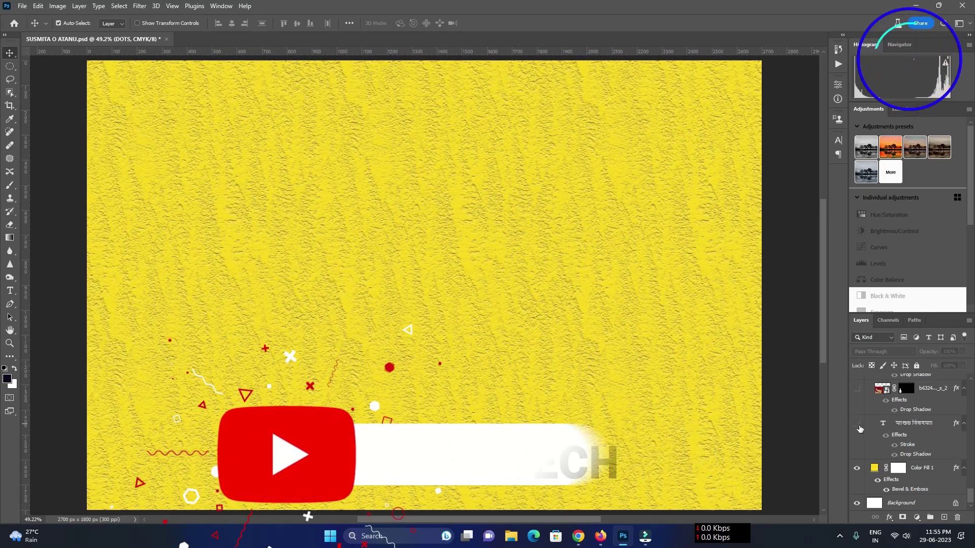
{"action": "left_click", "coordinate": [857, 427]}
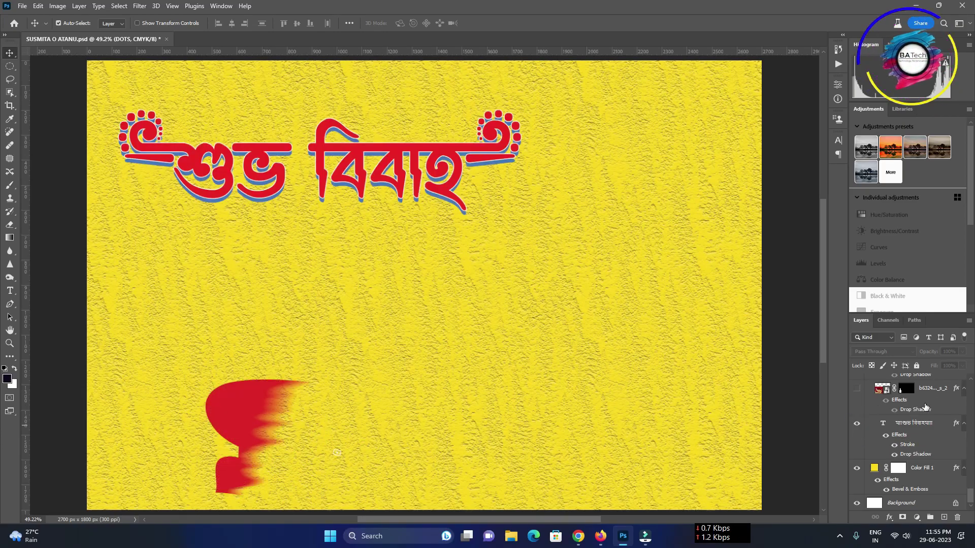
{"action": "left_click", "coordinate": [856, 389]}
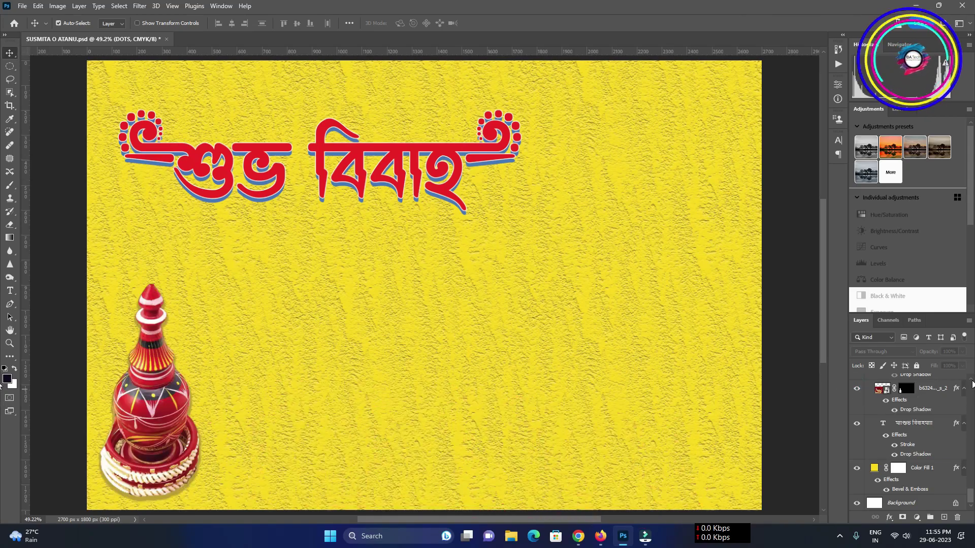
{"action": "scroll", "coordinate": [971, 384], "scroll_direction": "up", "scroll_amount": 3}
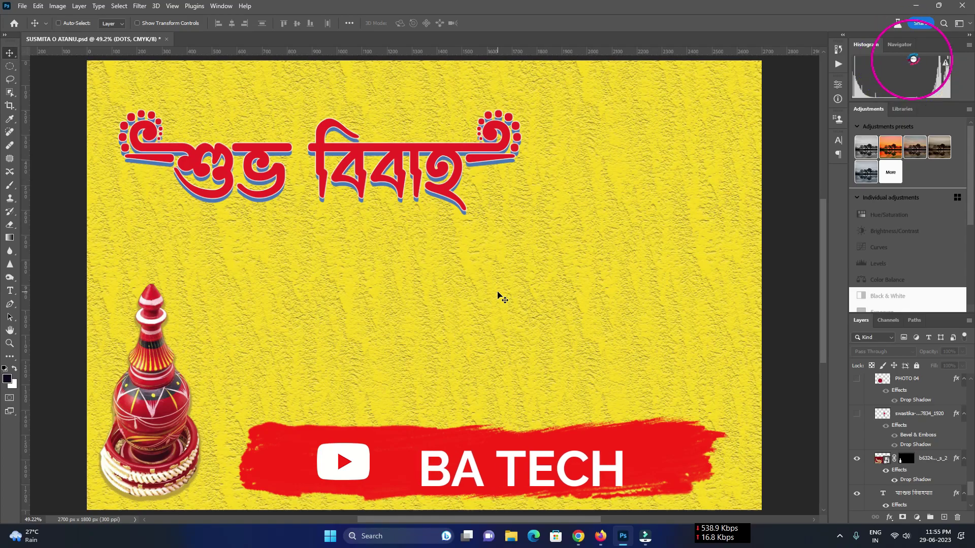
- Zoom out and reveal the red swastika, the ornate circular photo frame and its blue inner circle
{"action": "key", "text": "ctrl+minus"}
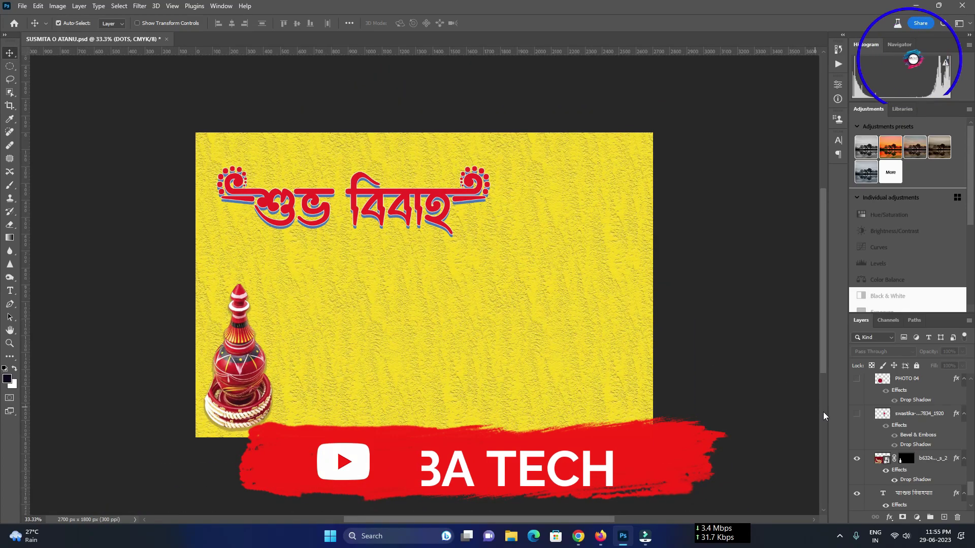
{"action": "left_click", "coordinate": [858, 415]}
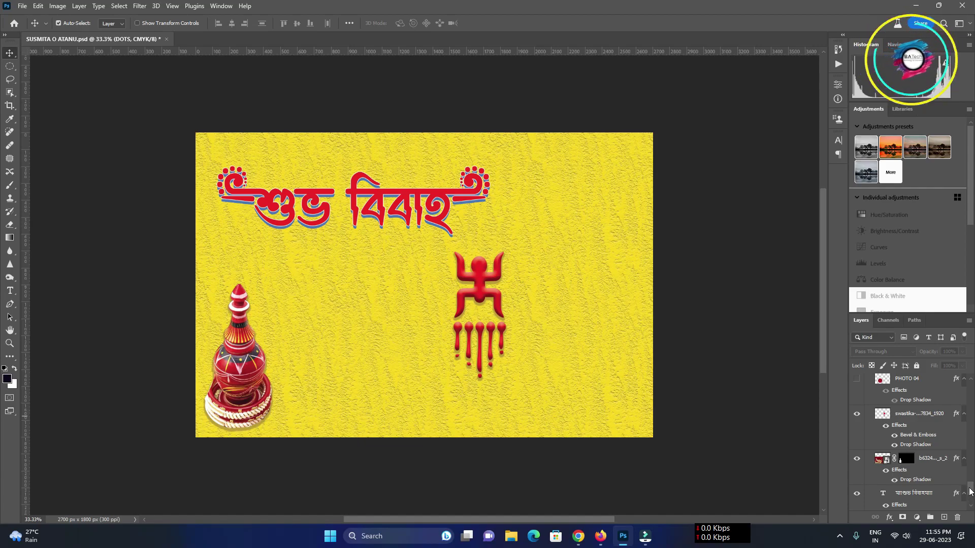
{"action": "scroll", "coordinate": [939, 472], "scroll_direction": "up", "scroll_amount": 2}
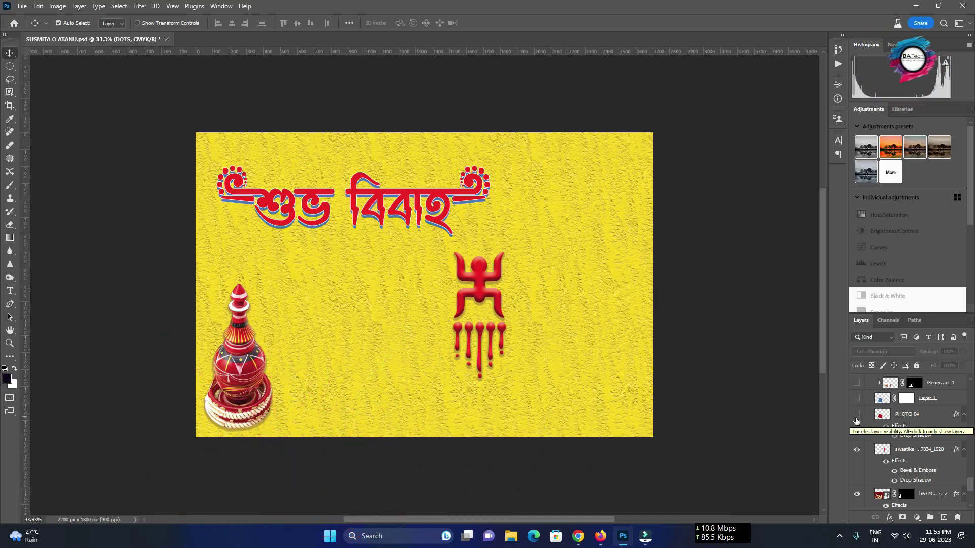
{"action": "left_click", "coordinate": [856, 420]}
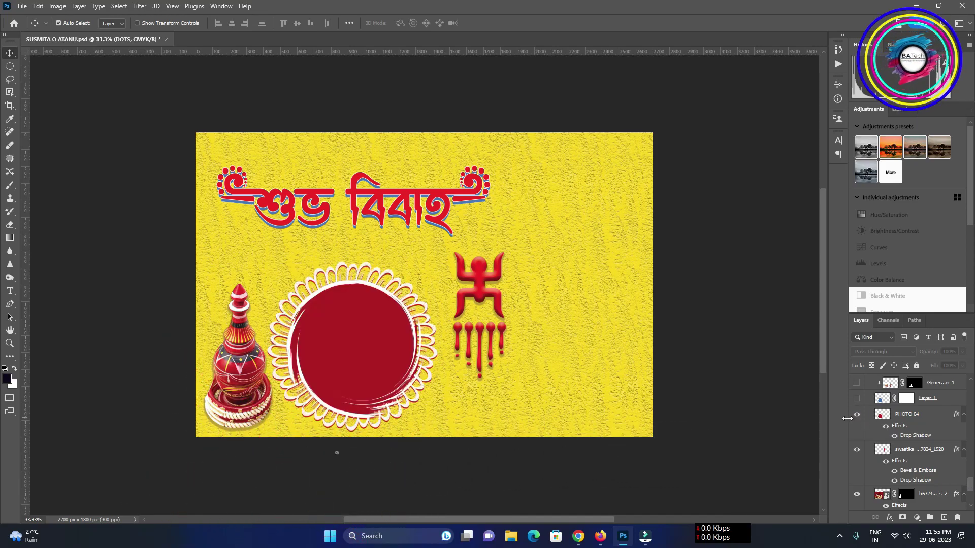
{"action": "left_click", "coordinate": [856, 399]}
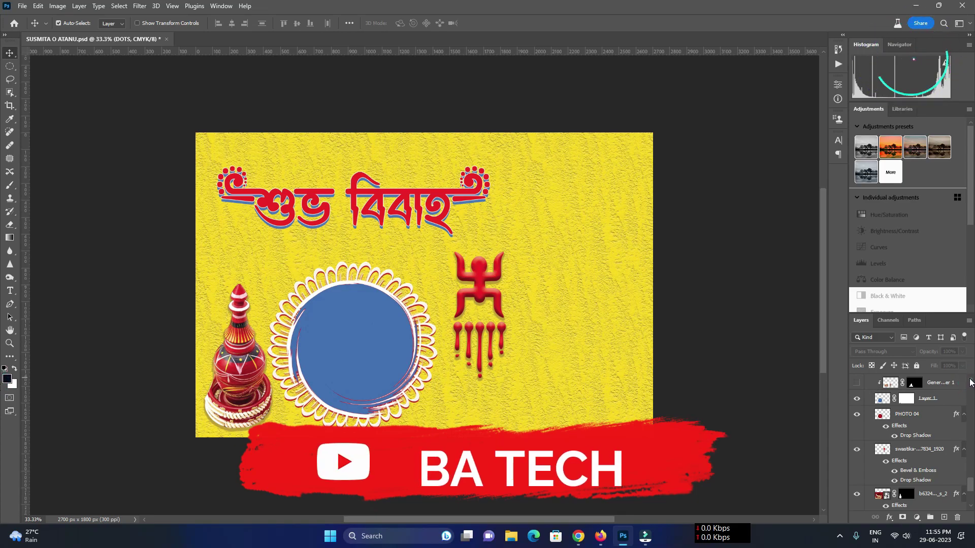
{"action": "scroll", "coordinate": [970, 384], "scroll_direction": "up", "scroll_amount": 3}
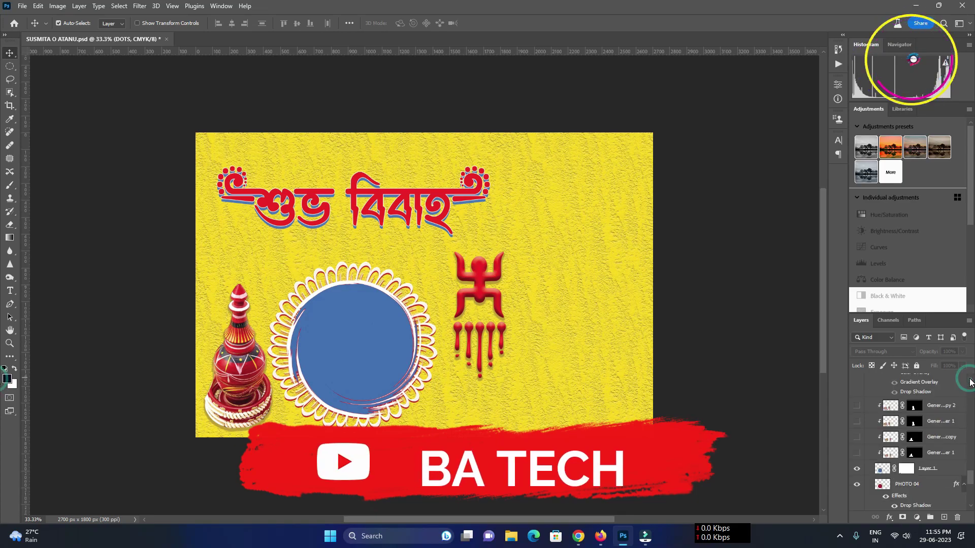
- Reveal the couple's Generative photo layers in the frame and the names line above the title
{"action": "left_click", "coordinate": [857, 436]}
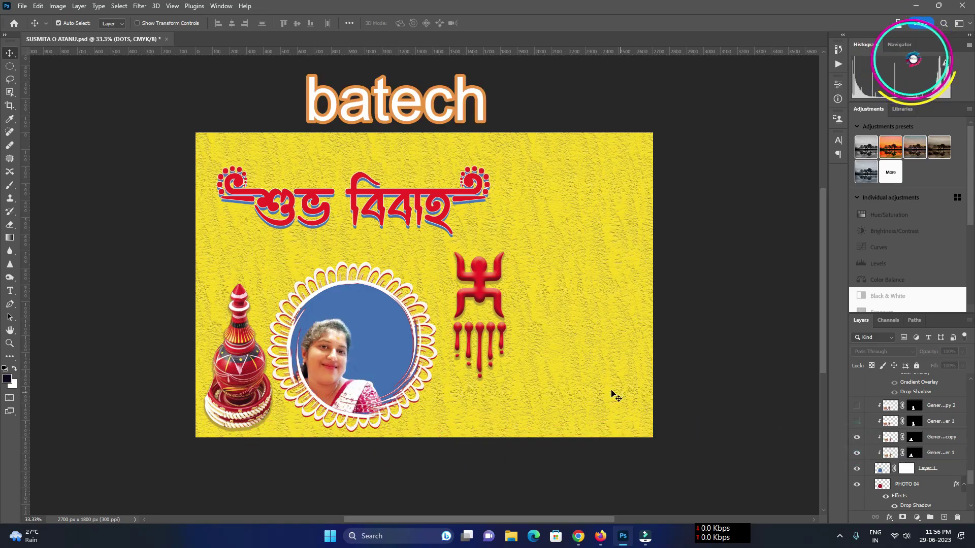
{"action": "left_click", "coordinate": [857, 421]}
{"action": "left_click", "coordinate": [857, 405]}
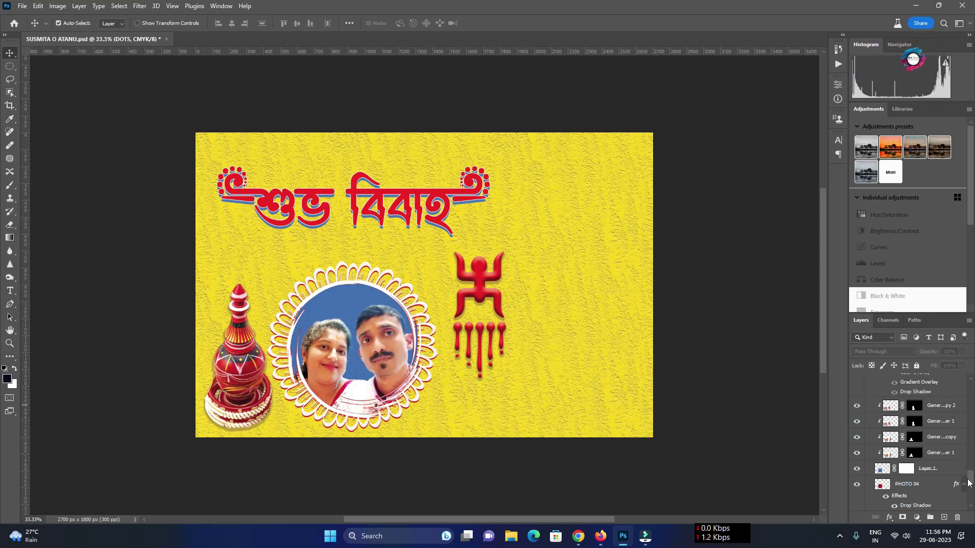
{"action": "left_click_drag", "start_coordinate": [971, 480], "coordinate": [971, 472]}
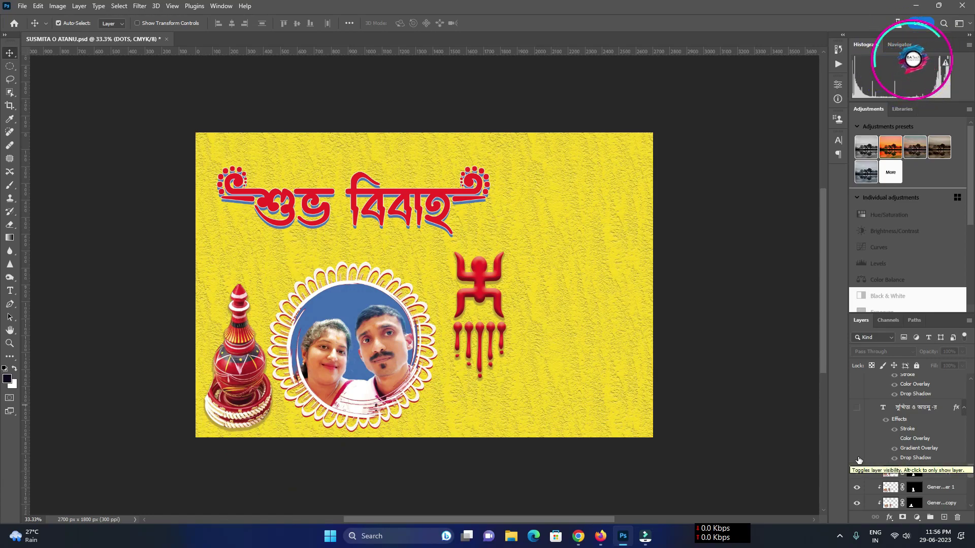
{"action": "left_click", "coordinate": [856, 408]}
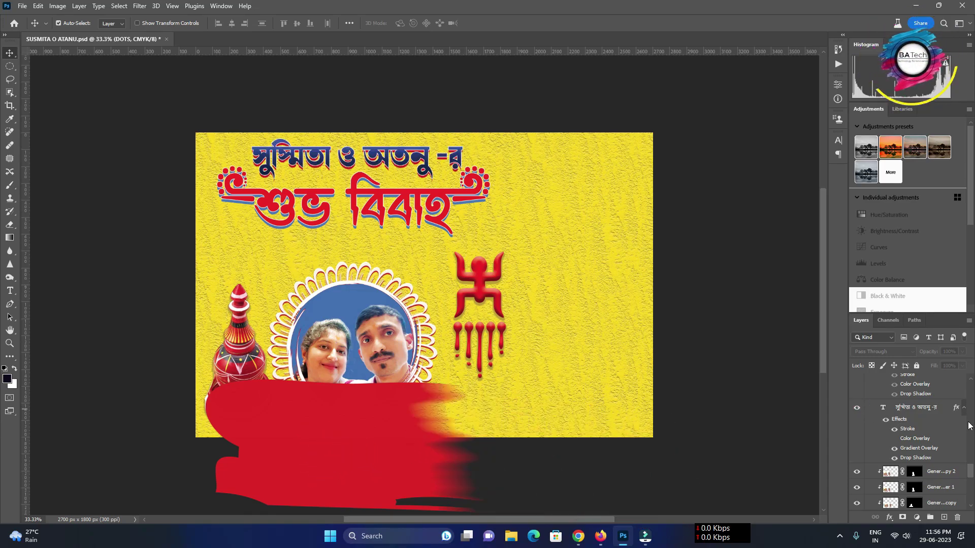
- Show the date line, the bordered blue menu panel on the right and its yellow dish list
{"action": "left_click", "coordinate": [971, 380]}
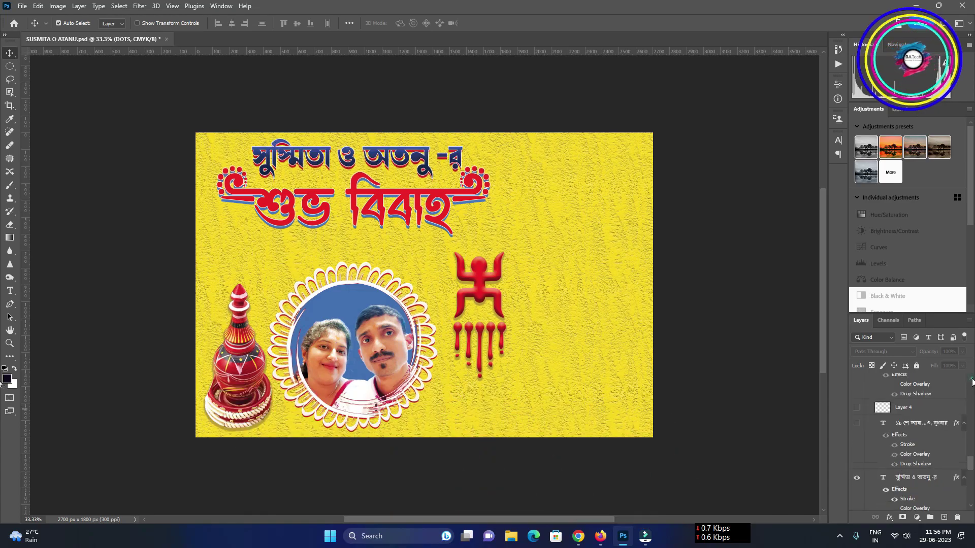
{"action": "left_click", "coordinate": [858, 424]}
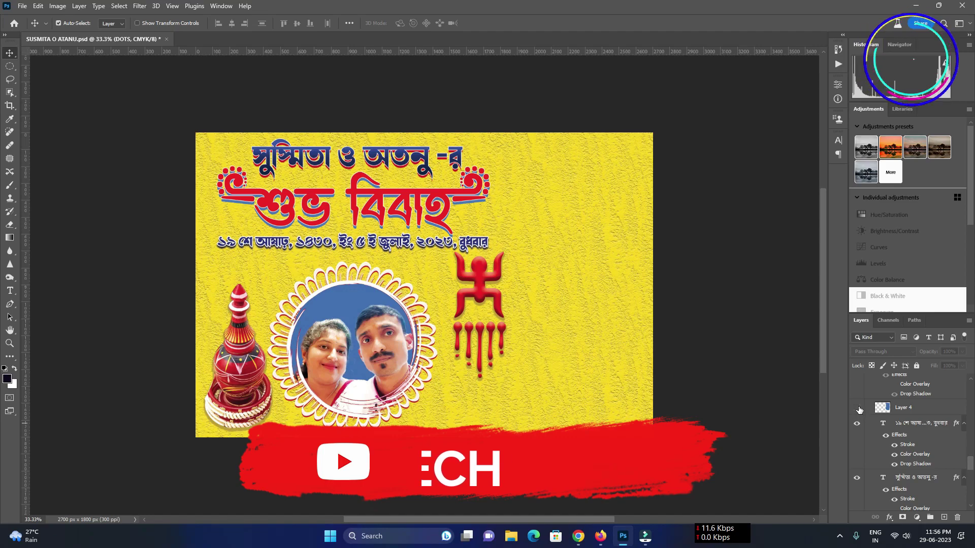
{"action": "left_click", "coordinate": [858, 409]}
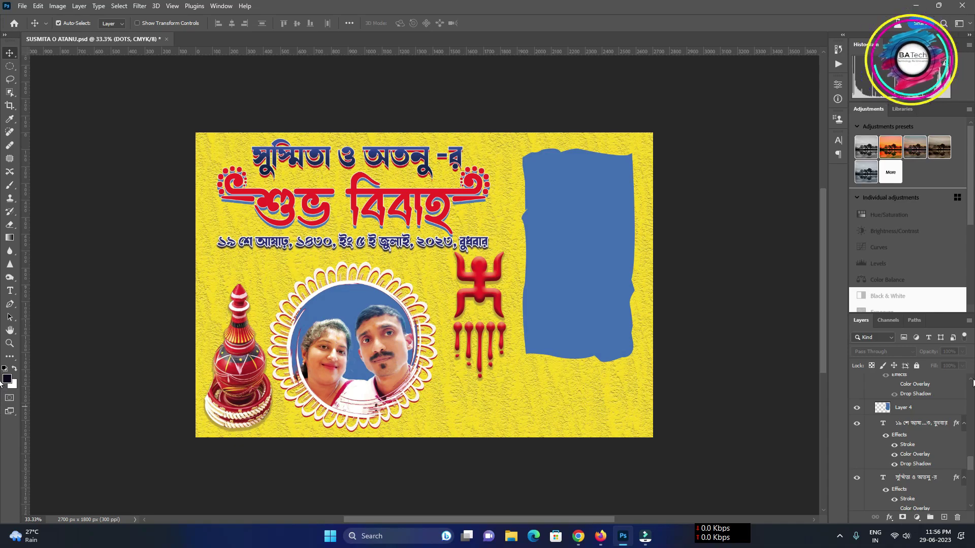
{"action": "scroll", "coordinate": [944, 421], "scroll_direction": "up", "scroll_amount": 3}
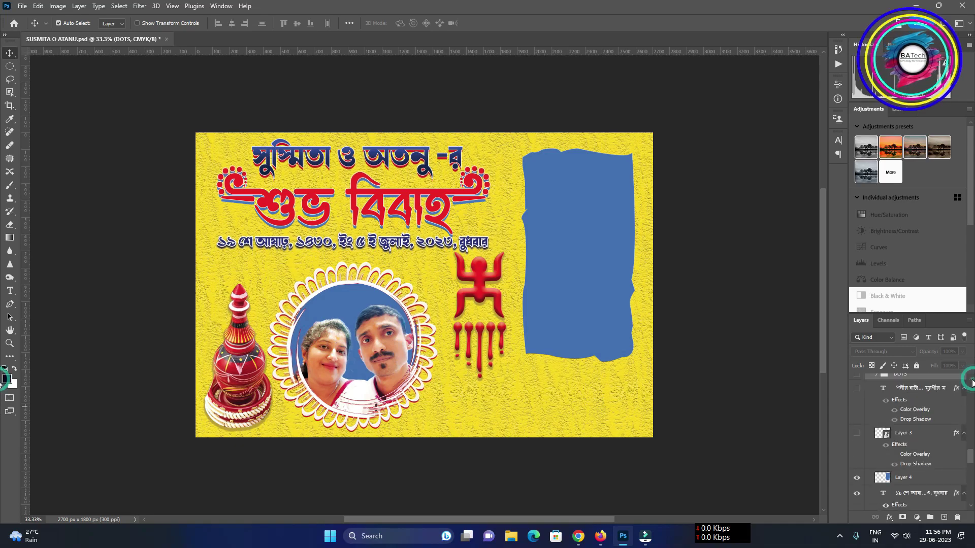
{"action": "left_click", "coordinate": [857, 434]}
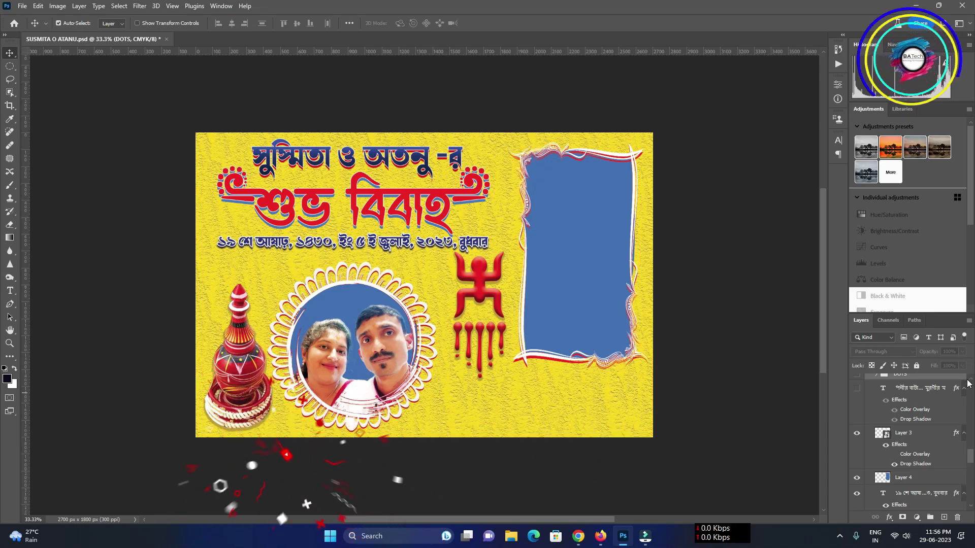
{"action": "left_click", "coordinate": [857, 389]}
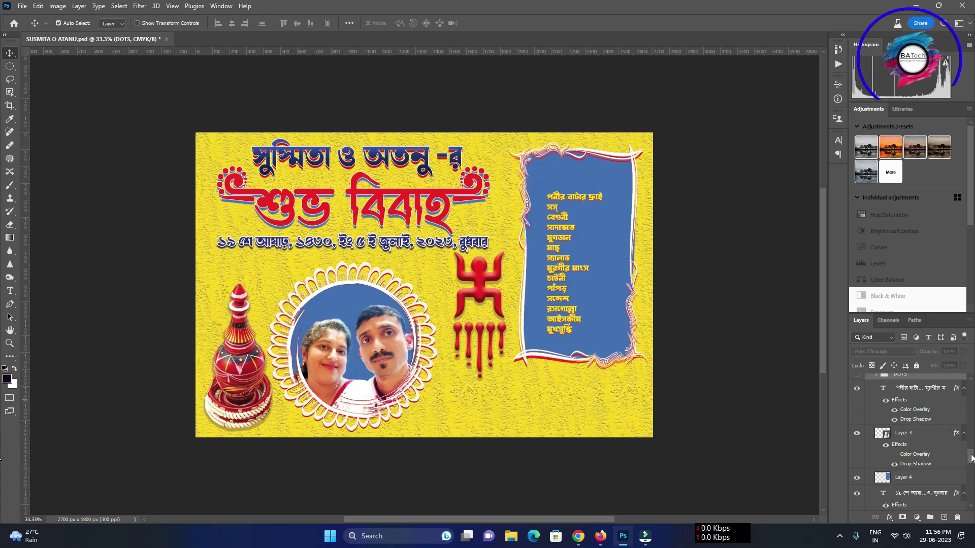
{"action": "left_click_drag", "start_coordinate": [971, 458], "coordinate": [972, 451]}
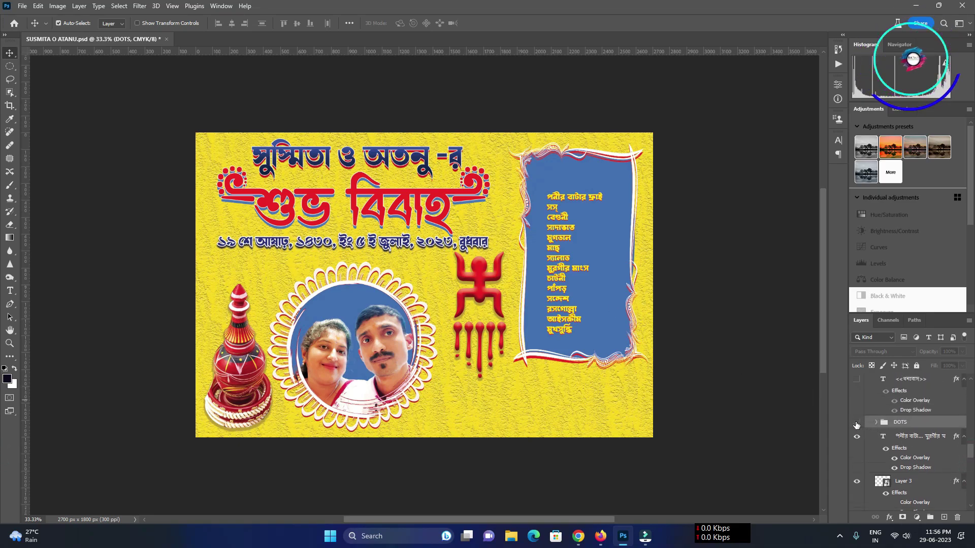
- Show the yellow bullet dots, the ধন্যবাদ thank-you line, the আজকের মেনু heading and Rectangle 1
{"action": "left_click", "coordinate": [857, 422]}
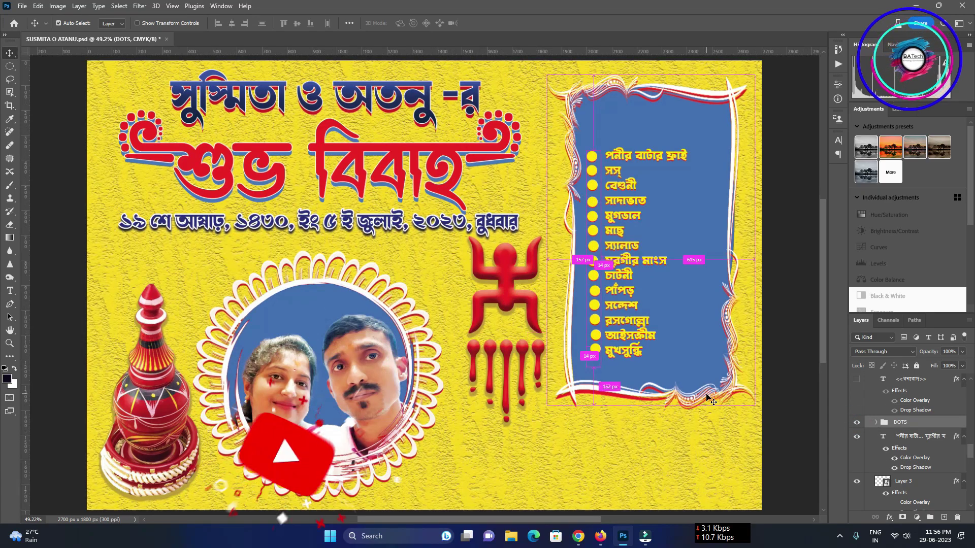
{"action": "left_click", "coordinate": [971, 384]}
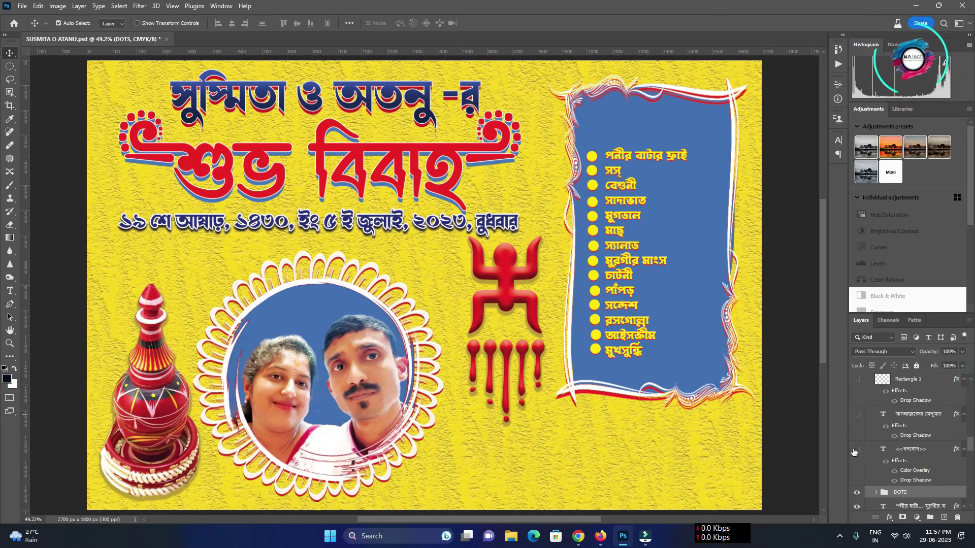
{"action": "left_click", "coordinate": [856, 450]}
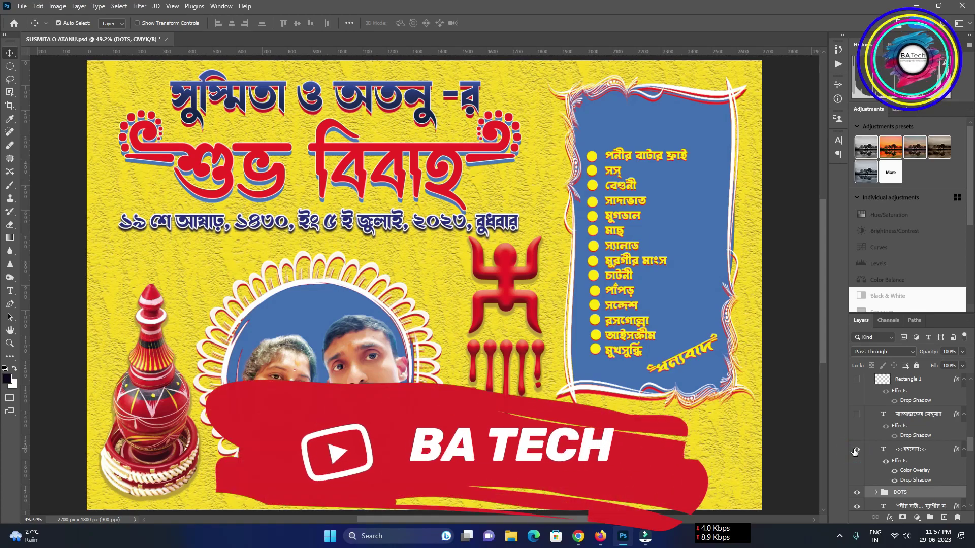
{"action": "left_click", "coordinate": [857, 416]}
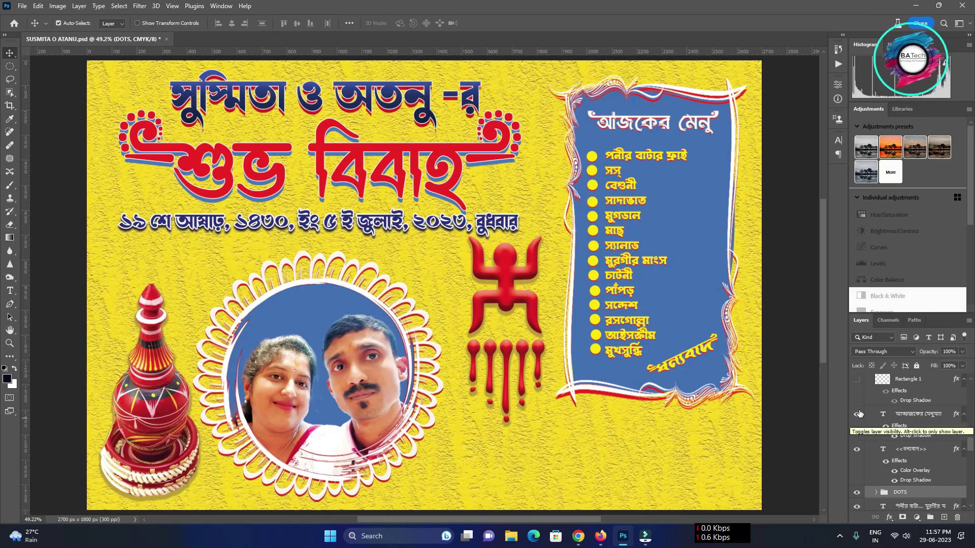
{"action": "left_click", "coordinate": [857, 380]}
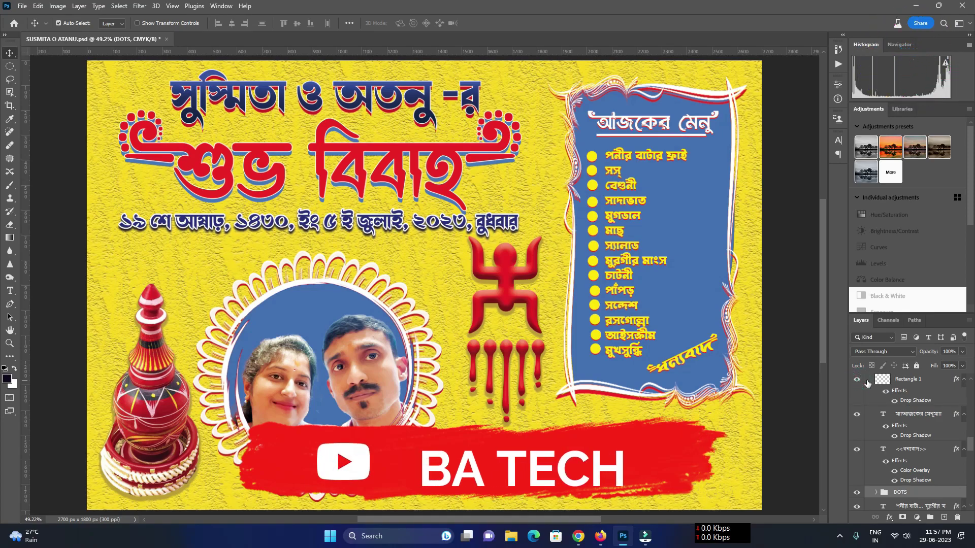
{"action": "scroll", "coordinate": [970, 387], "scroll_direction": "up", "scroll_amount": 1}
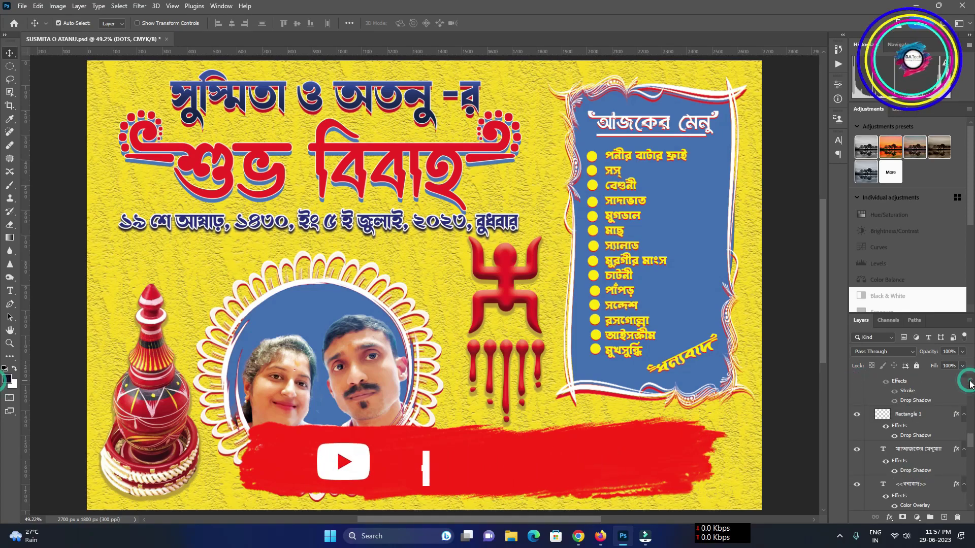
{"action": "scroll", "coordinate": [970, 384], "scroll_direction": "up", "scroll_amount": 4}
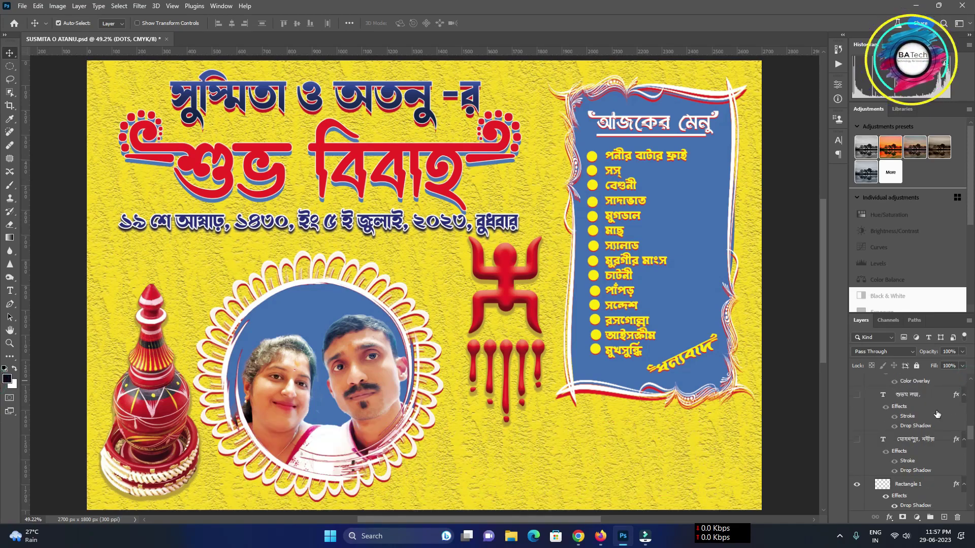
- Show the location line, the পরিবেশনে - label and the blue box rectangle at the bottom
{"action": "left_click", "coordinate": [857, 440]}
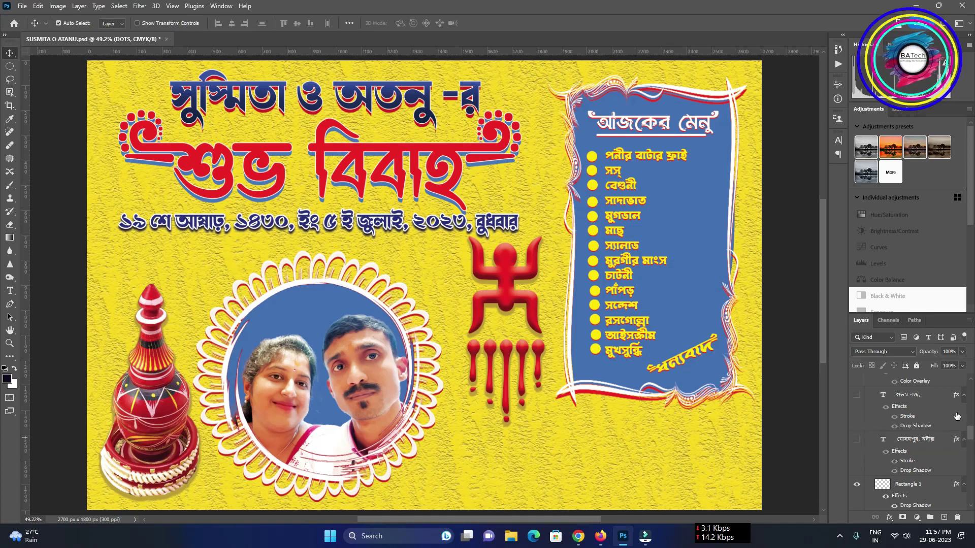
{"action": "left_click_drag", "start_coordinate": [970, 436], "coordinate": [970, 432]}
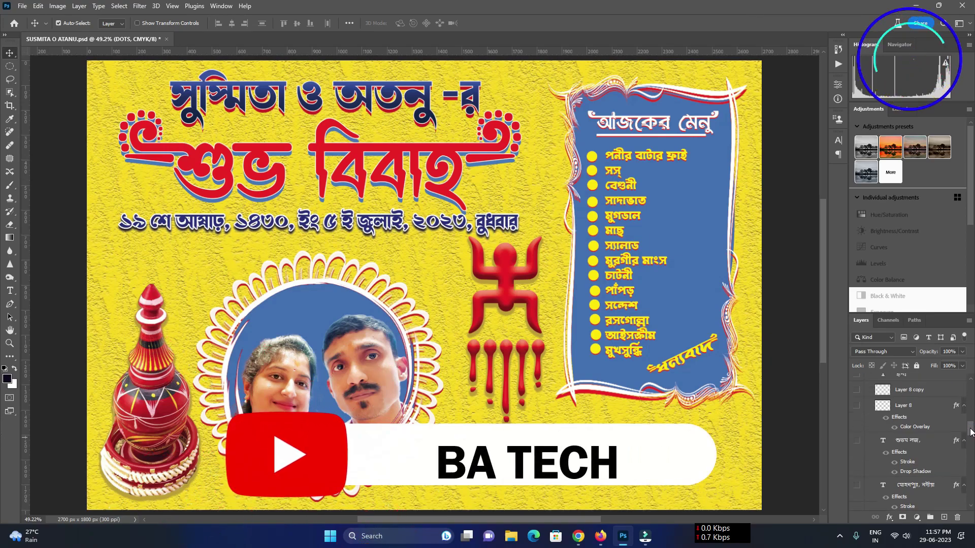
{"action": "left_click", "coordinate": [858, 406]}
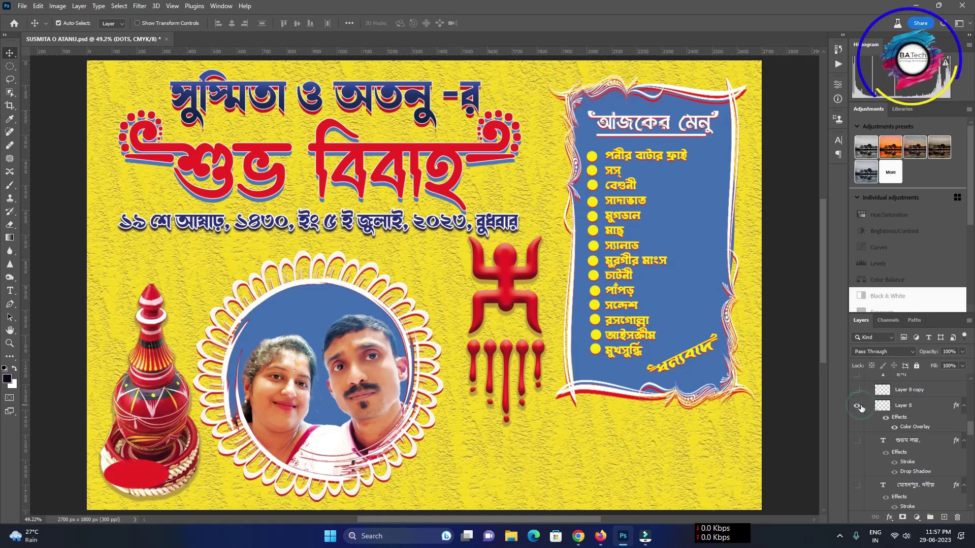
{"action": "left_click", "coordinate": [860, 405]}
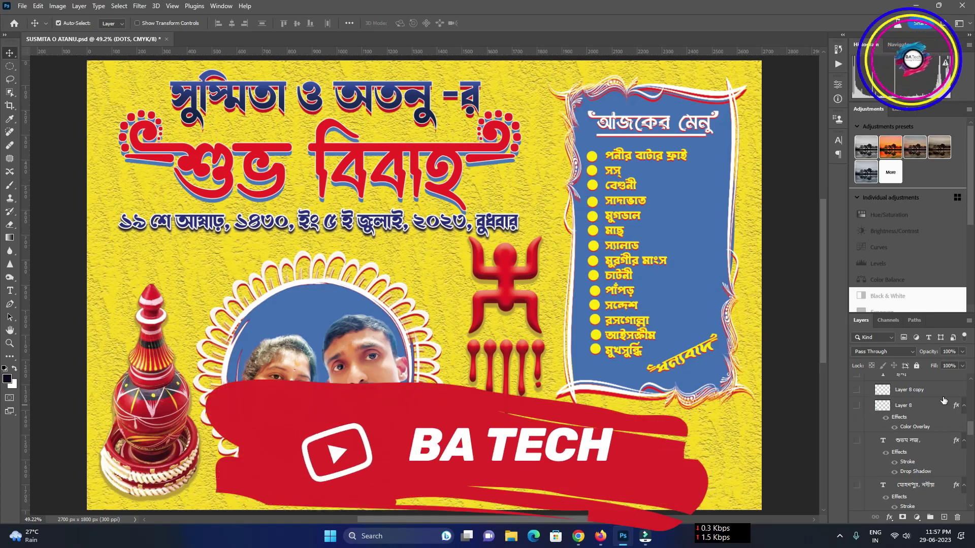
{"action": "scroll", "coordinate": [971, 428], "scroll_direction": "up", "scroll_amount": 3}
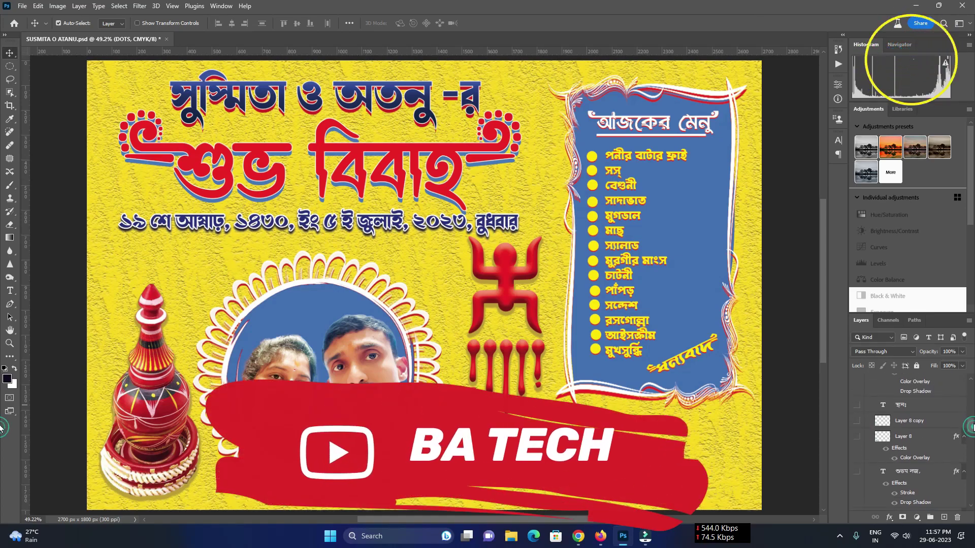
{"action": "left_click_drag", "start_coordinate": [972, 425], "coordinate": [972, 421]}
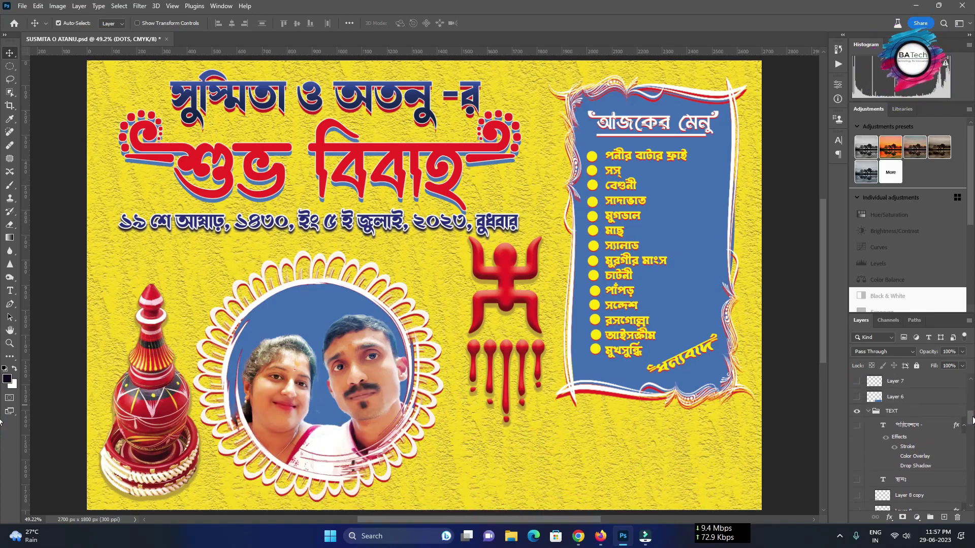
{"action": "left_click", "coordinate": [857, 426]}
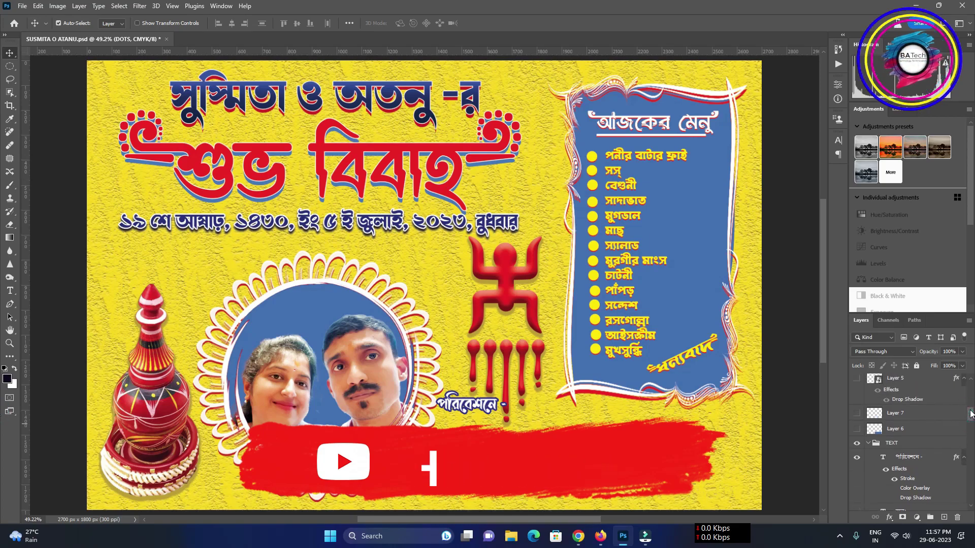
{"action": "scroll", "coordinate": [875, 432], "scroll_direction": "up", "scroll_amount": 1}
{"action": "left_click", "coordinate": [856, 429]}
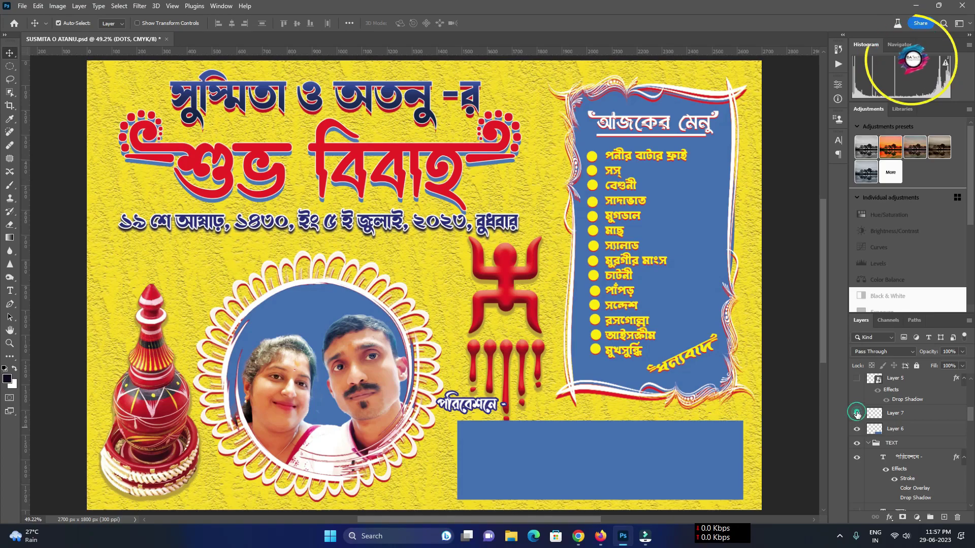
- Add the ornamental frame around the blue box and delete the unused Layer 7
{"action": "left_click", "coordinate": [856, 413]}
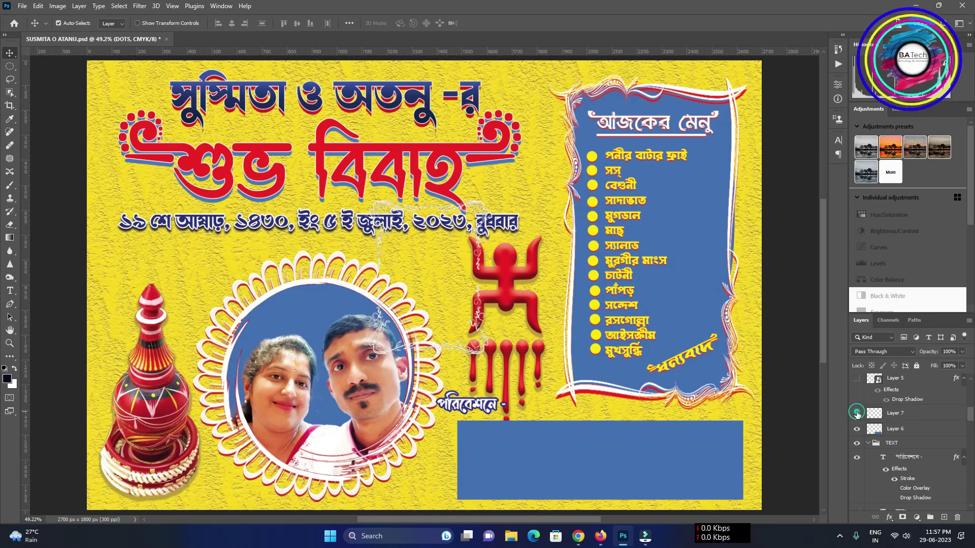
{"action": "left_click", "coordinate": [856, 413]}
{"action": "left_click", "coordinate": [857, 379]}
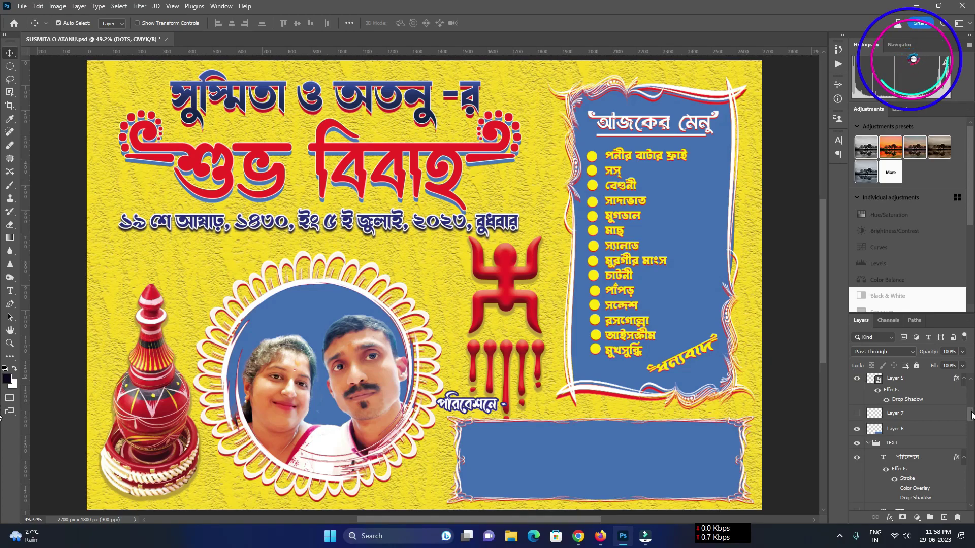
{"action": "left_click_drag", "start_coordinate": [971, 414], "coordinate": [970, 411]}
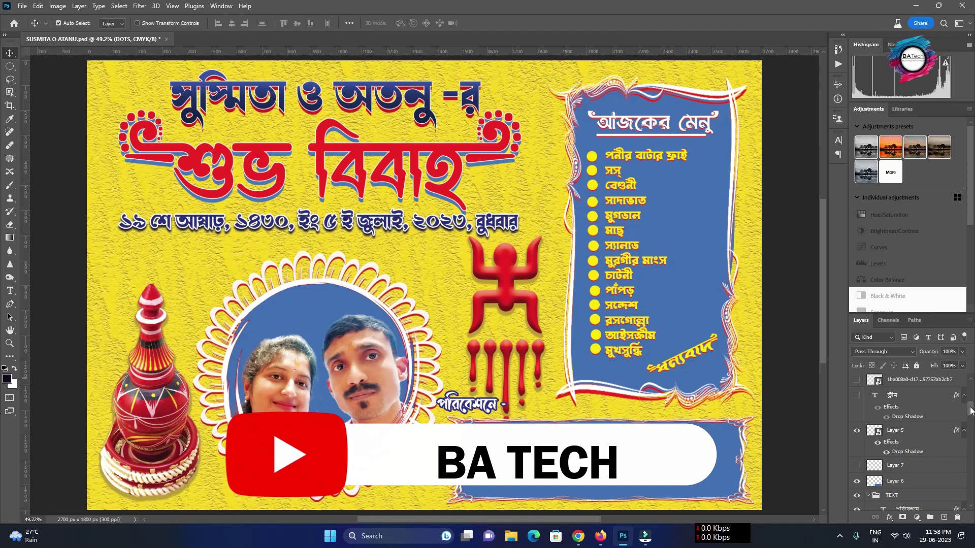
{"action": "left_click", "coordinate": [899, 466]}
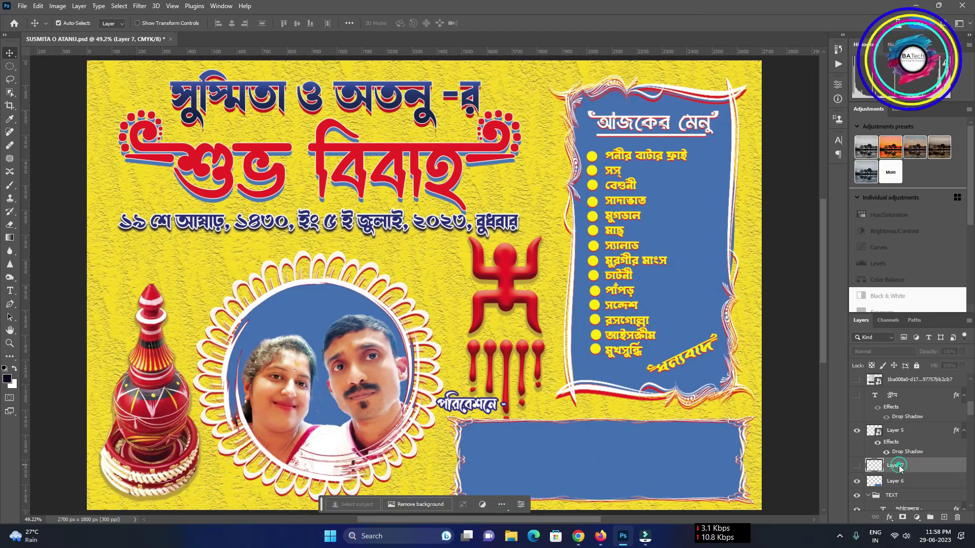
{"action": "key", "text": "Delete"}
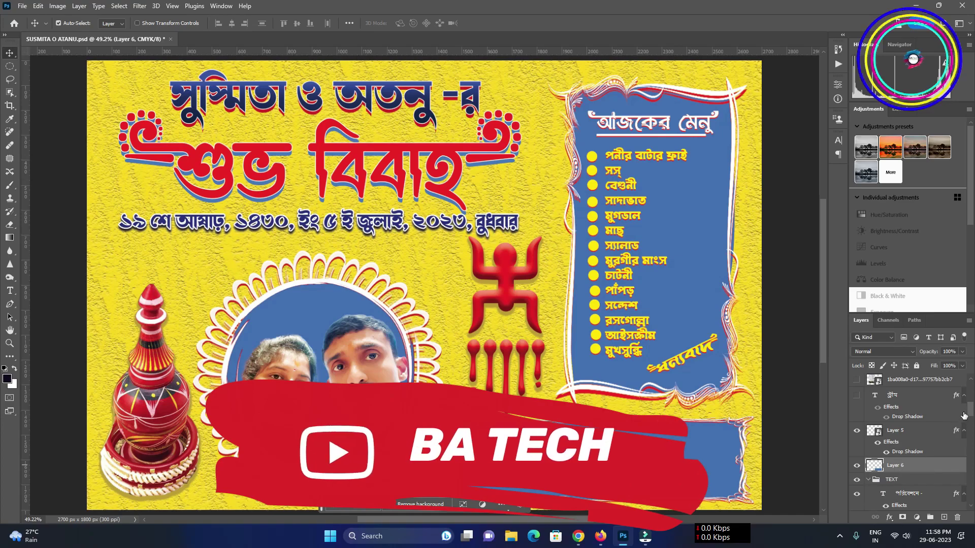
- Show the ড্রীম ক্যাটারার caterer name and delete the unused note image layer
{"action": "left_click", "coordinate": [857, 395]}
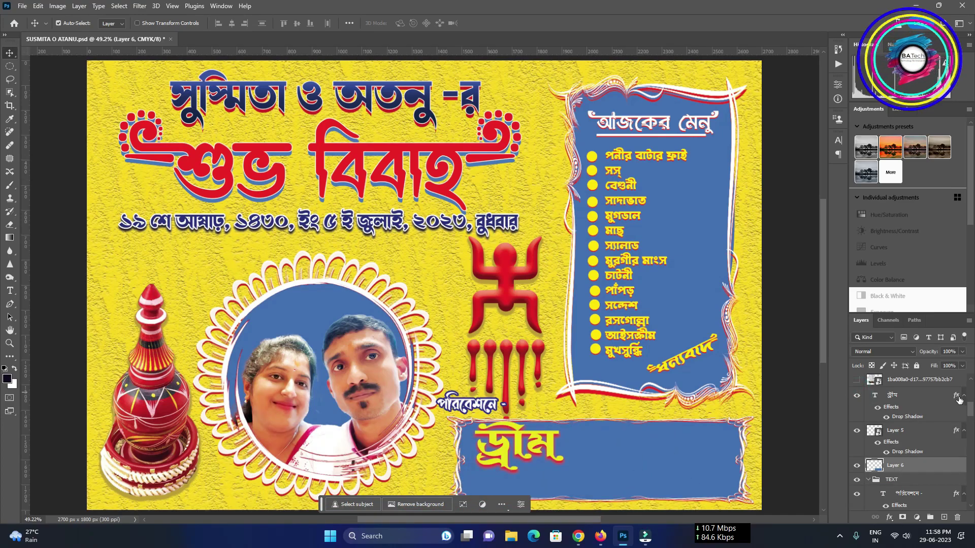
{"action": "scroll", "coordinate": [971, 406], "scroll_direction": "up", "scroll_amount": 3}
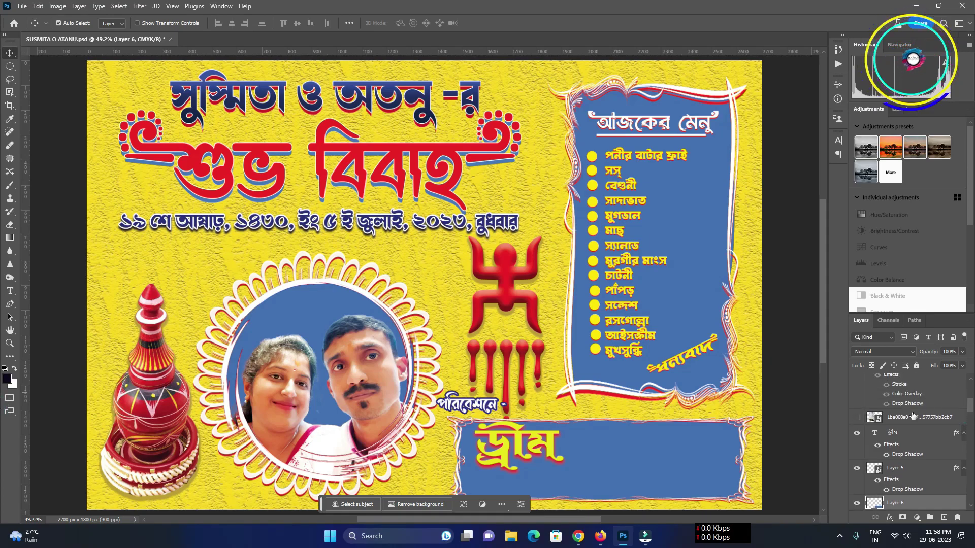
{"action": "left_click", "coordinate": [856, 417]}
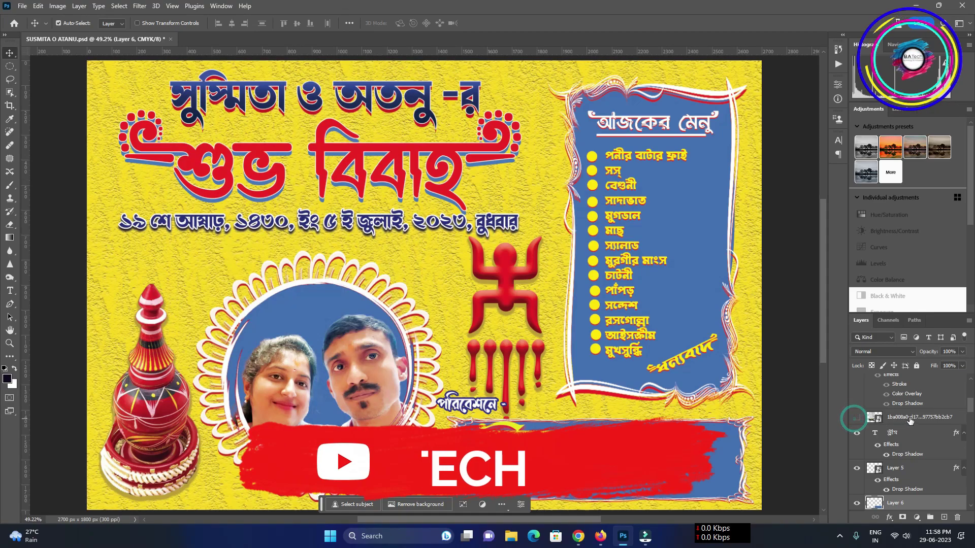
{"action": "left_click", "coordinate": [909, 419]}
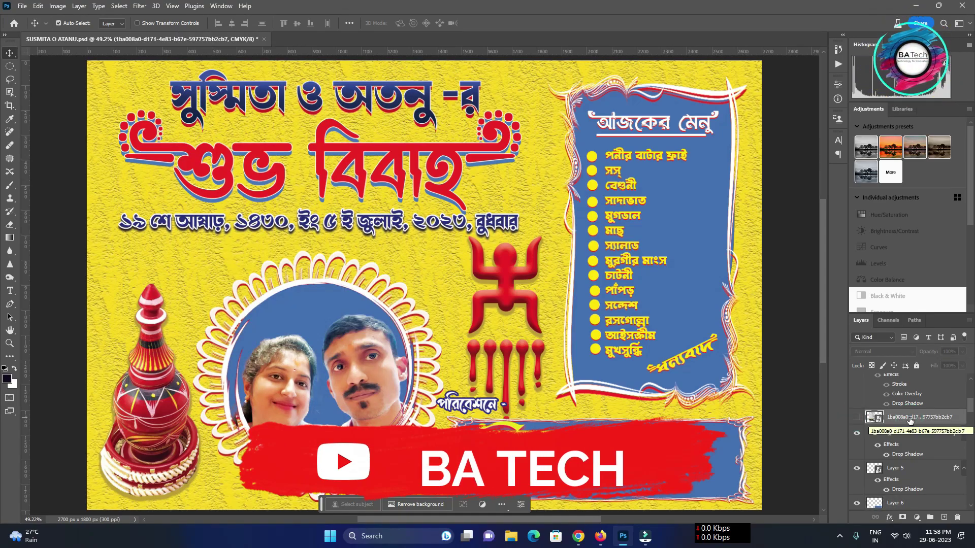
{"action": "key", "text": "Delete"}
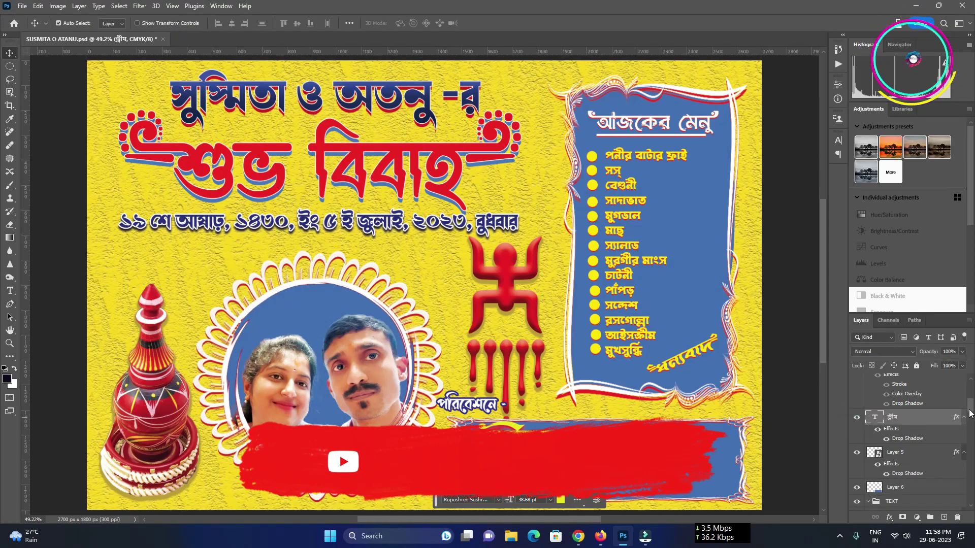
{"action": "left_click_drag", "start_coordinate": [970, 412], "coordinate": [971, 405]}
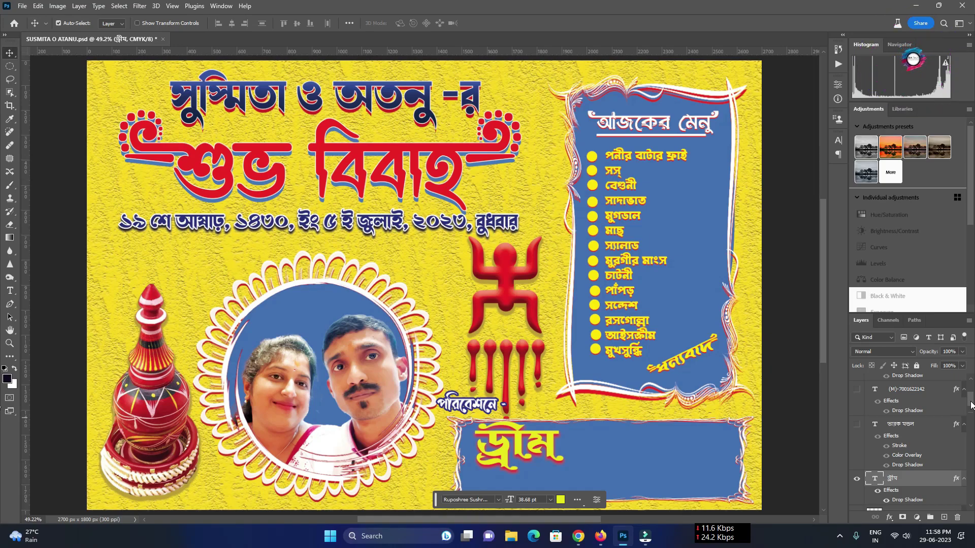
{"action": "left_click_drag", "start_coordinate": [970, 403], "coordinate": [970, 383]}
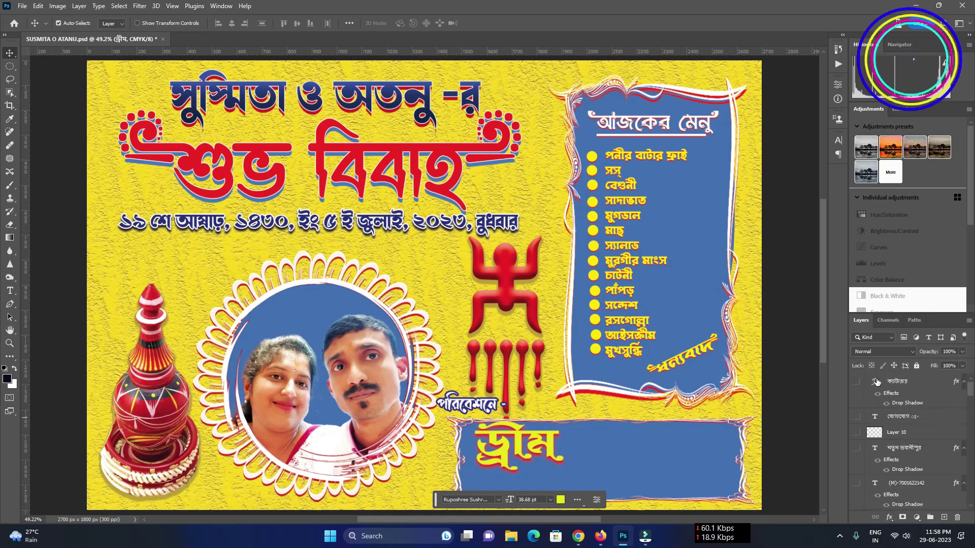
{"action": "left_click", "coordinate": [857, 383]}
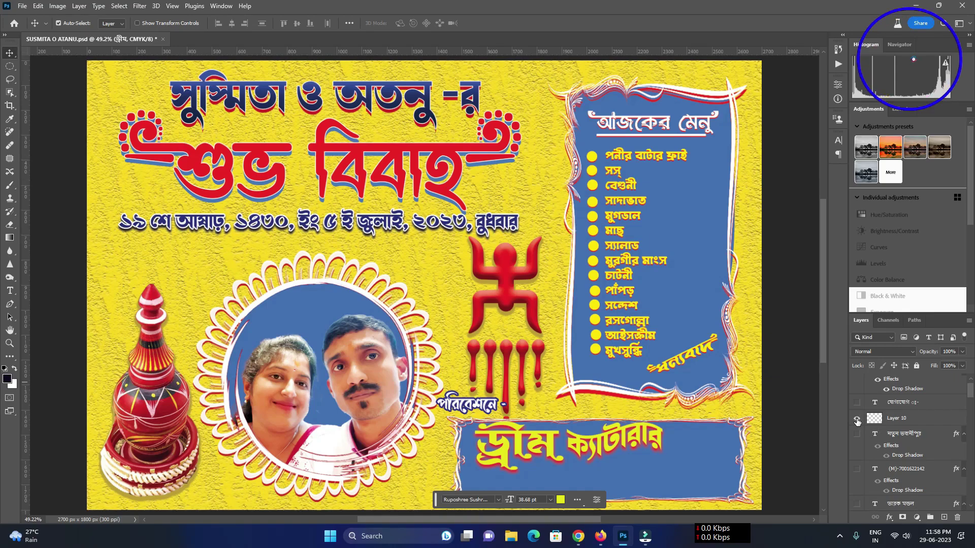
- Show the red strip, the যোগাযোগ ঃ- label, the phone number and the contact name
{"action": "left_click", "coordinate": [857, 420]}
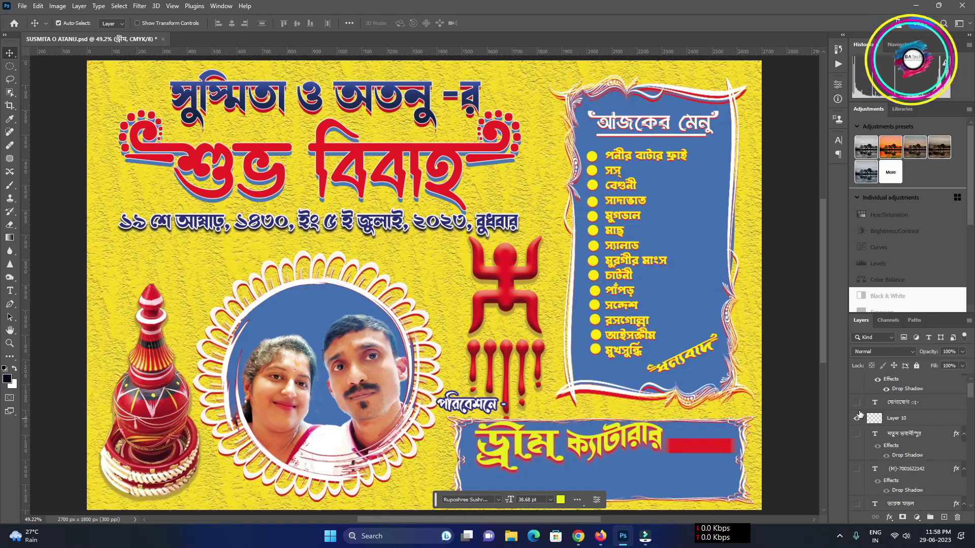
{"action": "left_click", "coordinate": [858, 403]}
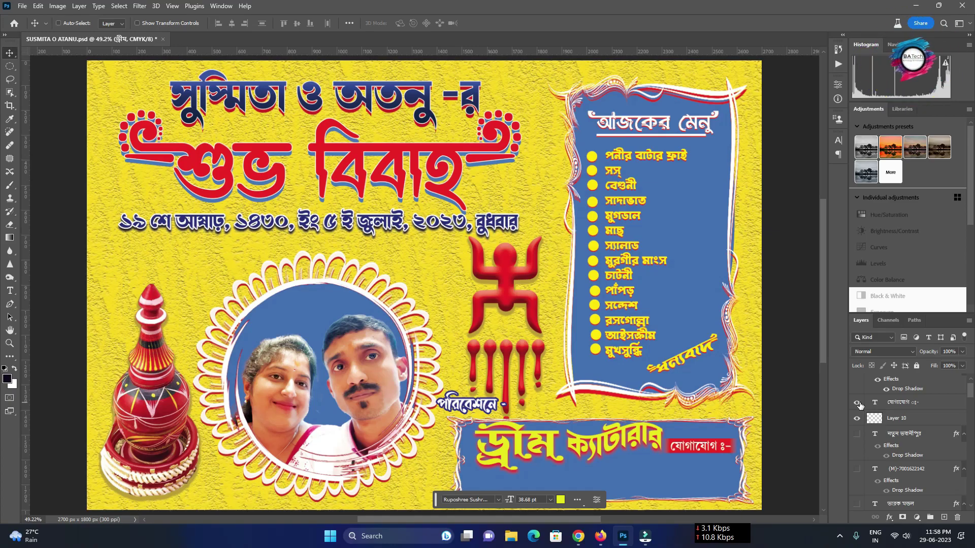
{"action": "key", "text": "ctrl+minus"}
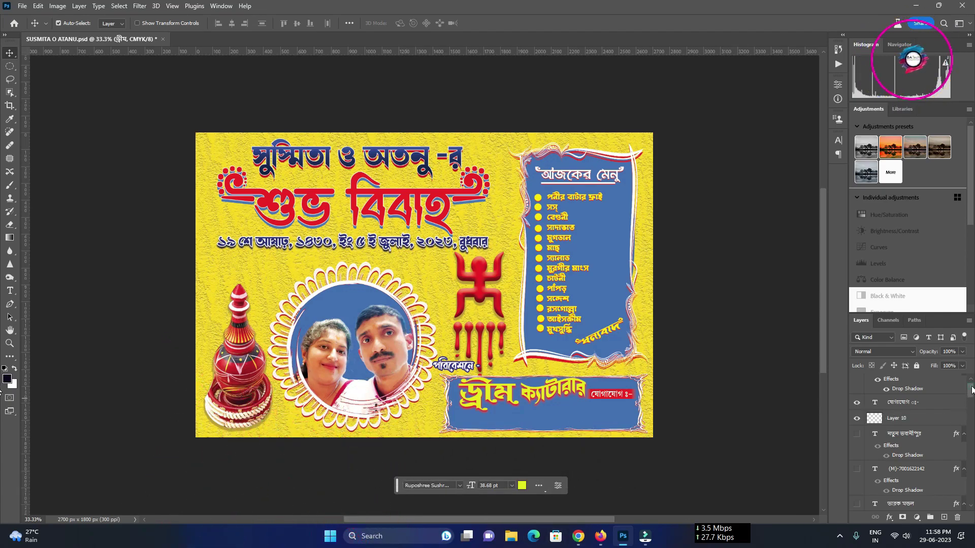
{"action": "scroll", "coordinate": [971, 390], "scroll_direction": "up", "scroll_amount": 1}
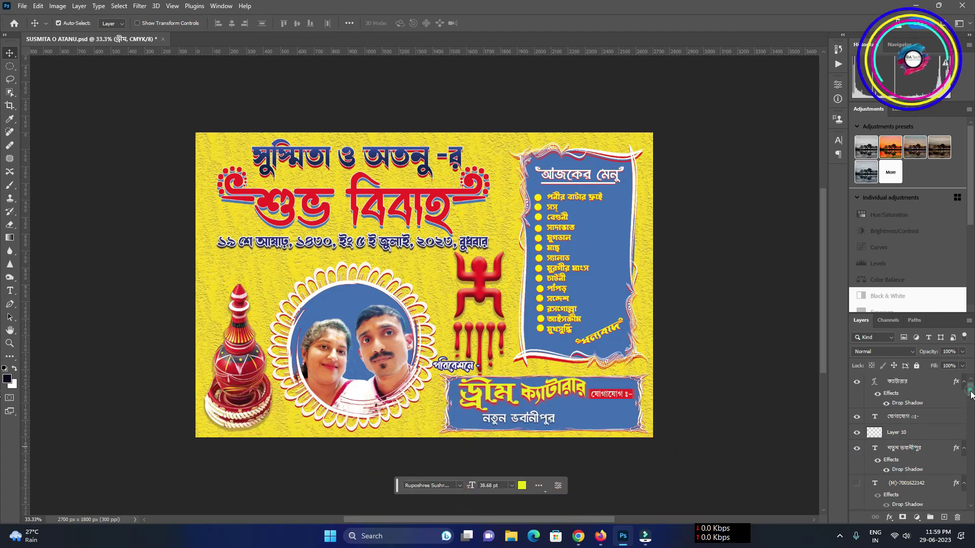
{"action": "left_click_drag", "start_coordinate": [970, 395], "coordinate": [971, 398]}
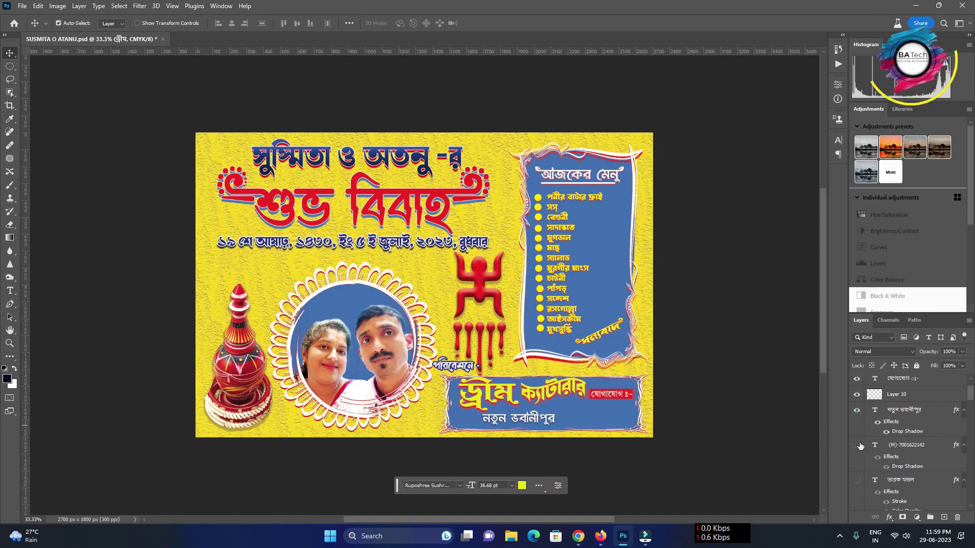
{"action": "left_click", "coordinate": [857, 445]}
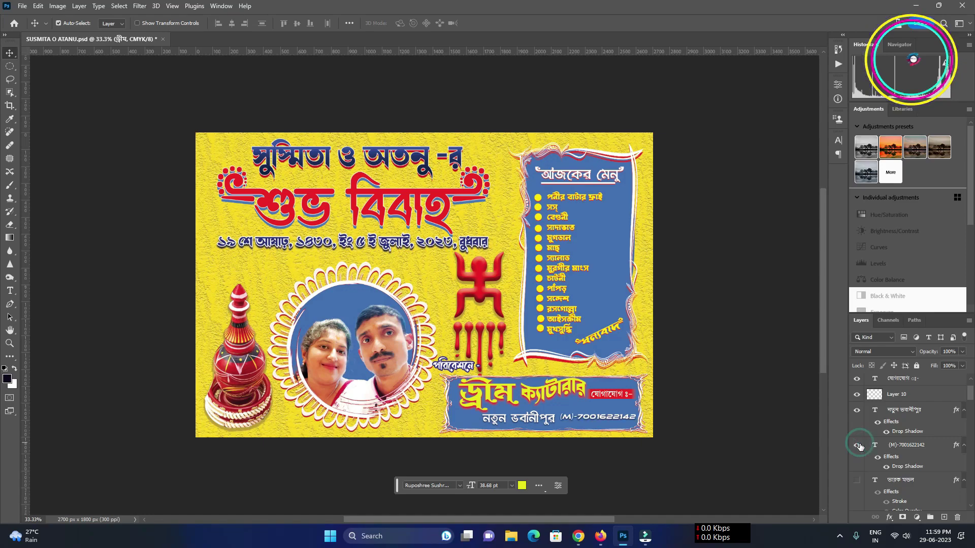
{"action": "left_click", "coordinate": [858, 481]}
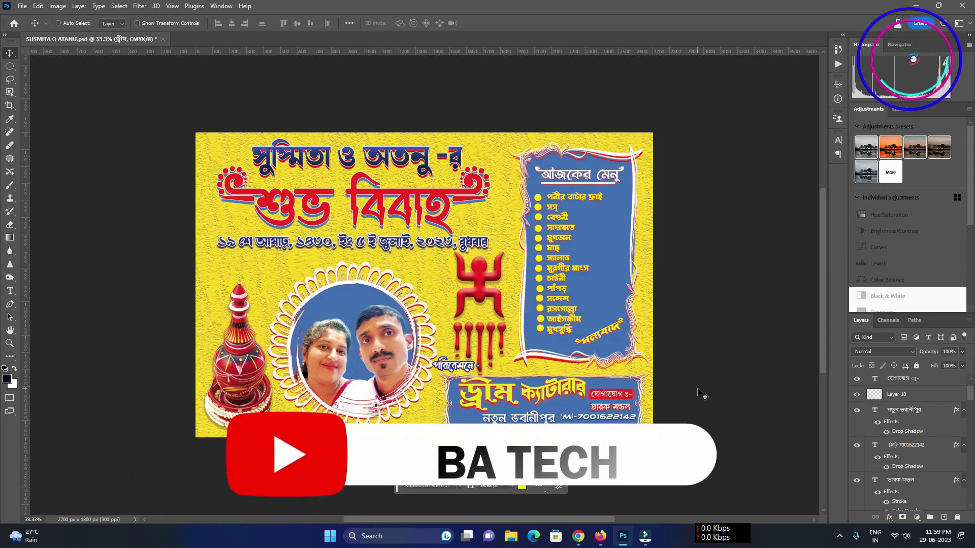
- Remove the unused hidden text layer and Layer 8 from the layer stack
{"action": "scroll", "coordinate": [701, 395], "scroll_direction": "up", "scroll_amount": 2}
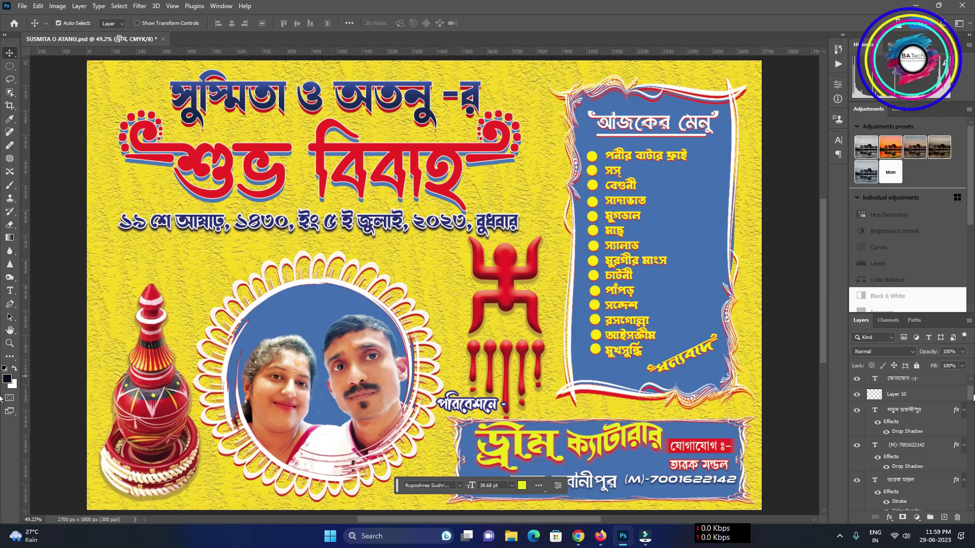
{"action": "left_click_drag", "start_coordinate": [971, 393], "coordinate": [971, 414]}
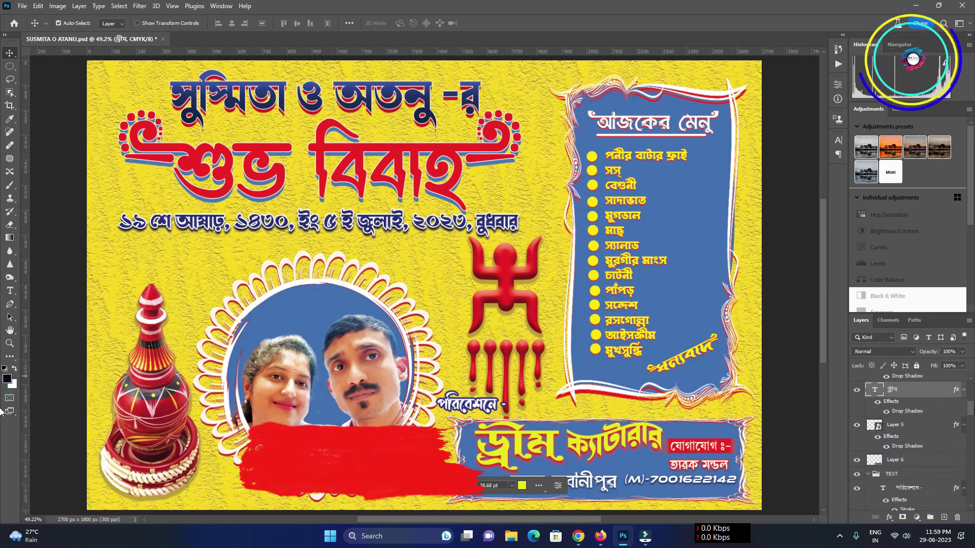
{"action": "scroll", "coordinate": [902, 446], "scroll_direction": "down", "scroll_amount": 2}
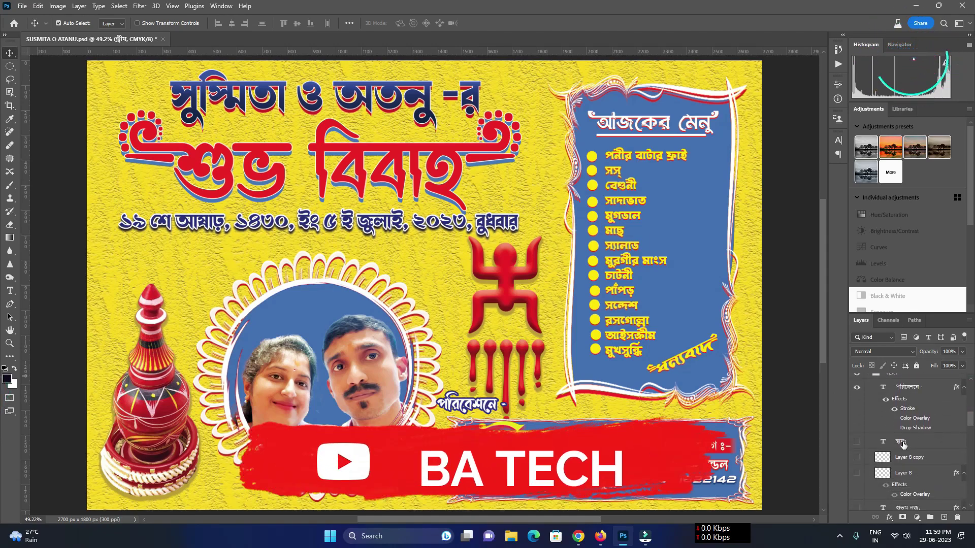
{"action": "left_click", "coordinate": [902, 445]}
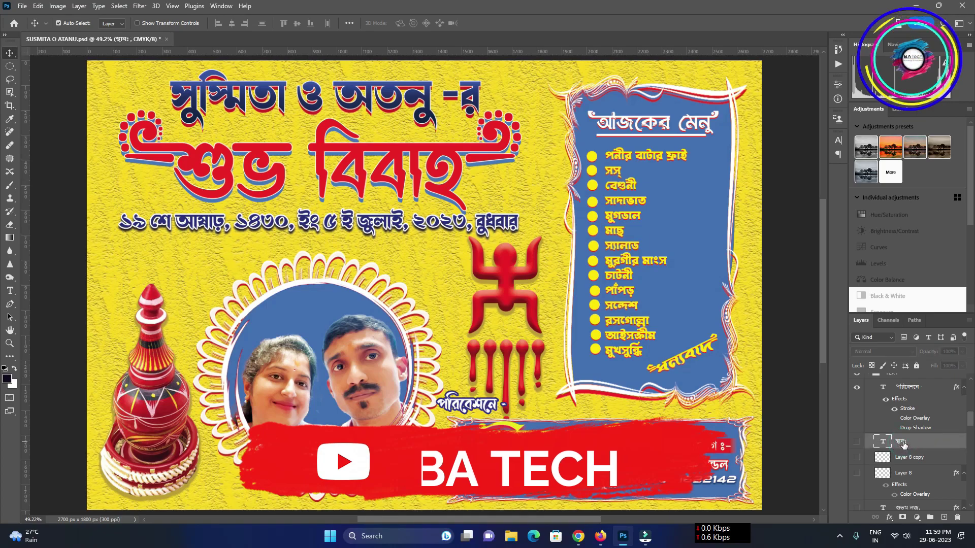
{"action": "key", "text": "ctrl+e"}
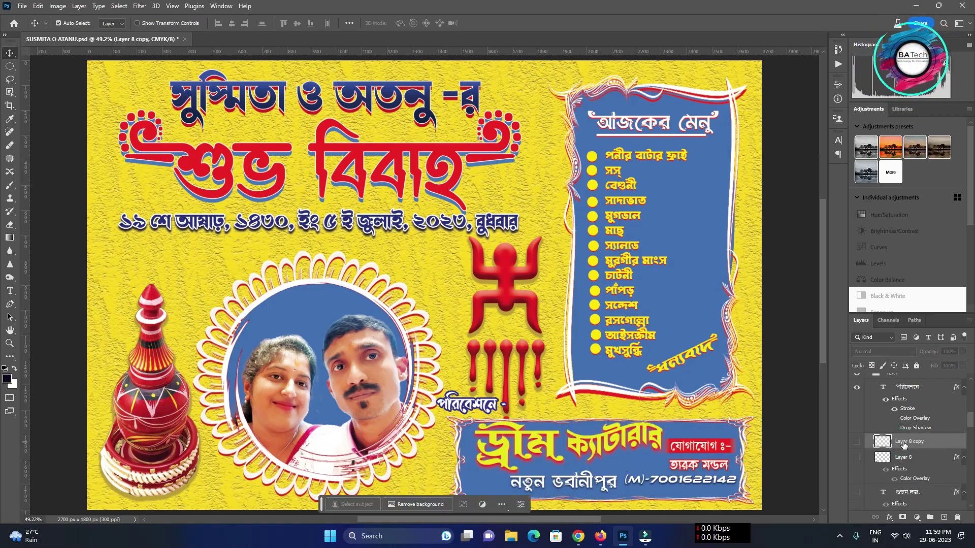
{"action": "left_click", "coordinate": [903, 445]}
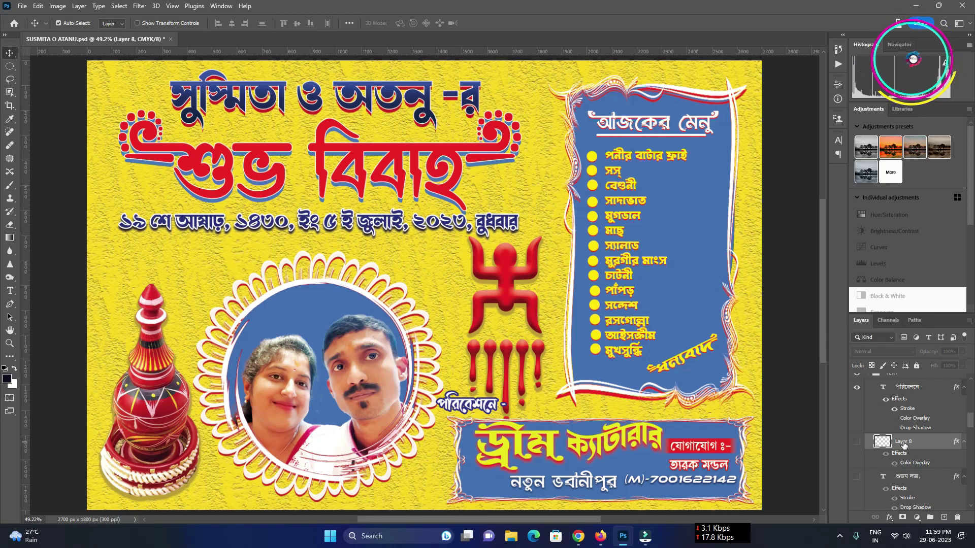
{"action": "key", "text": "ctrl+z"}
{"action": "key", "text": "ctrl+z"}
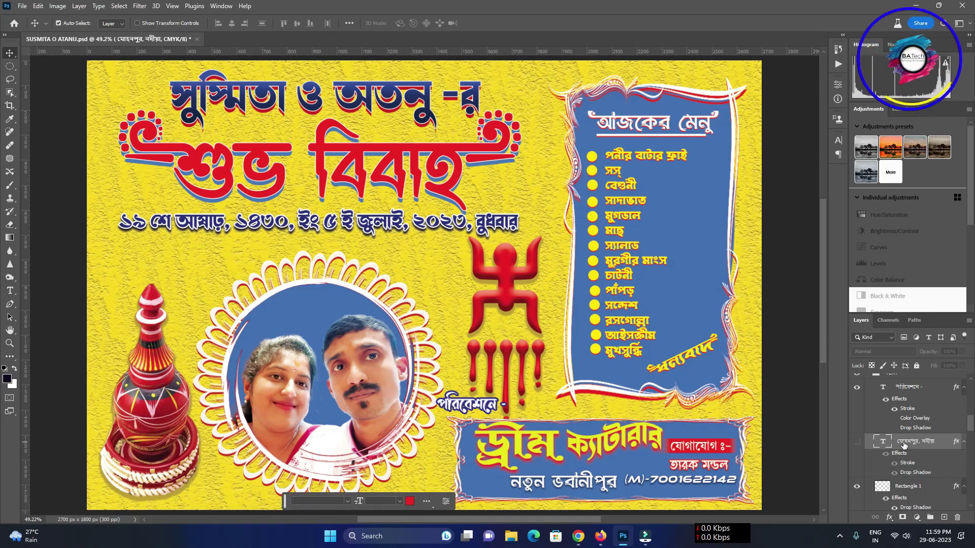
- Delete the hidden leftover address text layer and leave no layers selected
{"action": "key", "text": "Delete"}
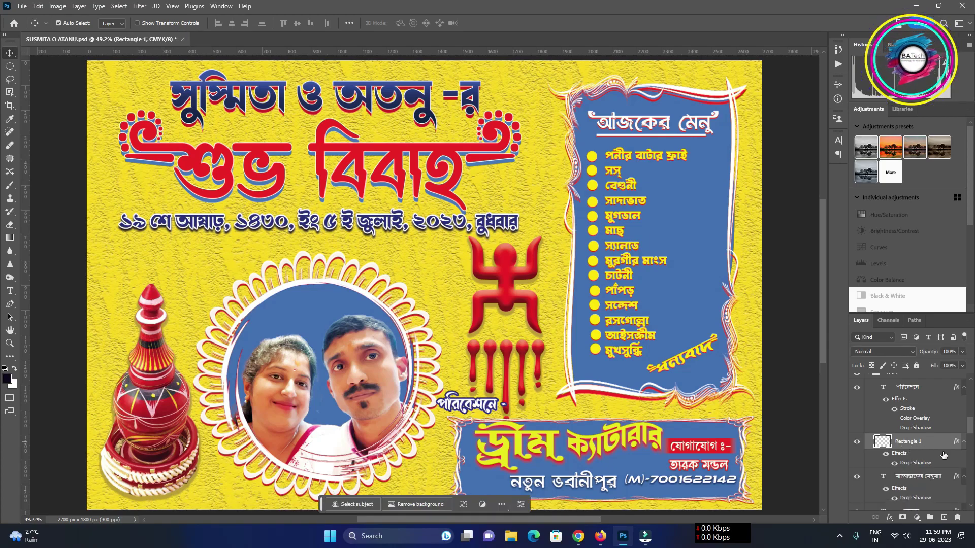
{"action": "scroll", "coordinate": [970, 440], "scroll_direction": "down", "scroll_amount": 2}
{"action": "scroll", "coordinate": [971, 442], "scroll_direction": "down", "scroll_amount": 2}
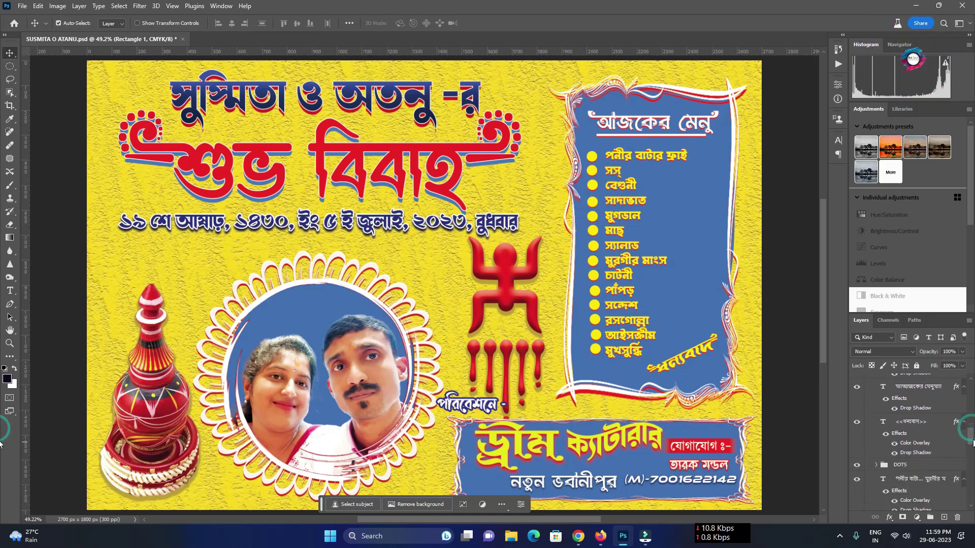
{"action": "scroll", "coordinate": [972, 444], "scroll_direction": "down", "scroll_amount": 1}
{"action": "left_click_drag", "start_coordinate": [972, 444], "coordinate": [973, 506]}
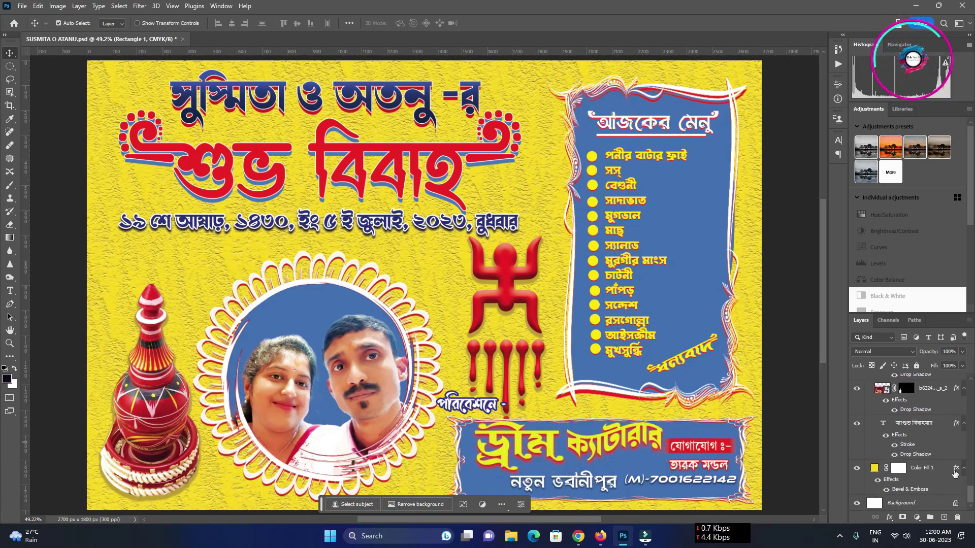
{"action": "left_click", "coordinate": [811, 348]}
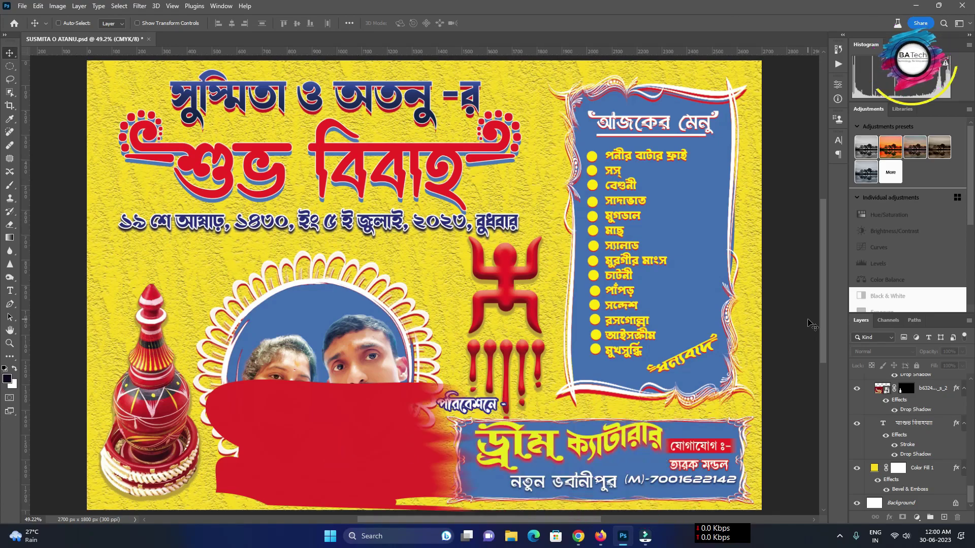
- Zoom in to inspect the banner's details, then zoom back out to the whole banner
{"action": "key", "text": "ctrl+minus"}
{"action": "key", "text": "ctrl+minus"}
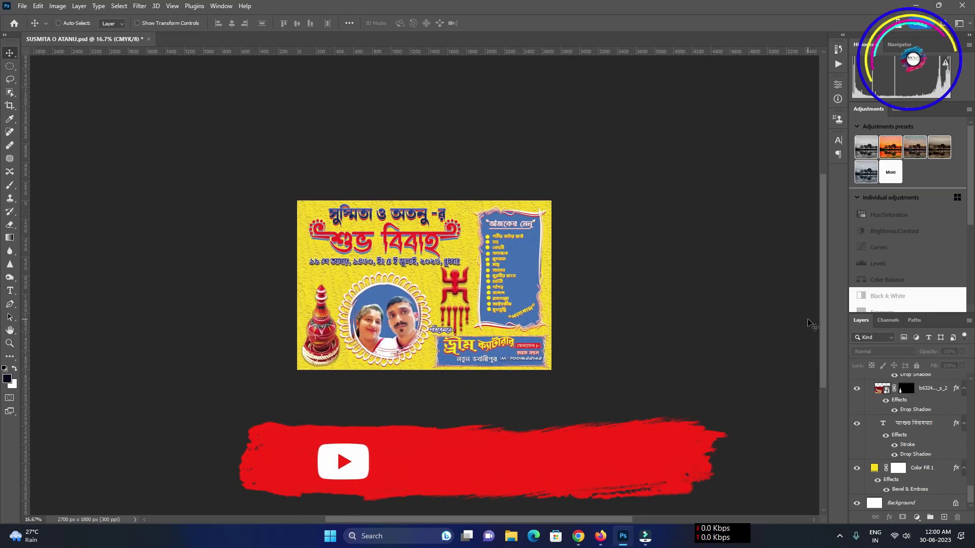
{"action": "key", "text": "ctrl+plus"}
{"action": "key", "text": "ctrl+plus"}
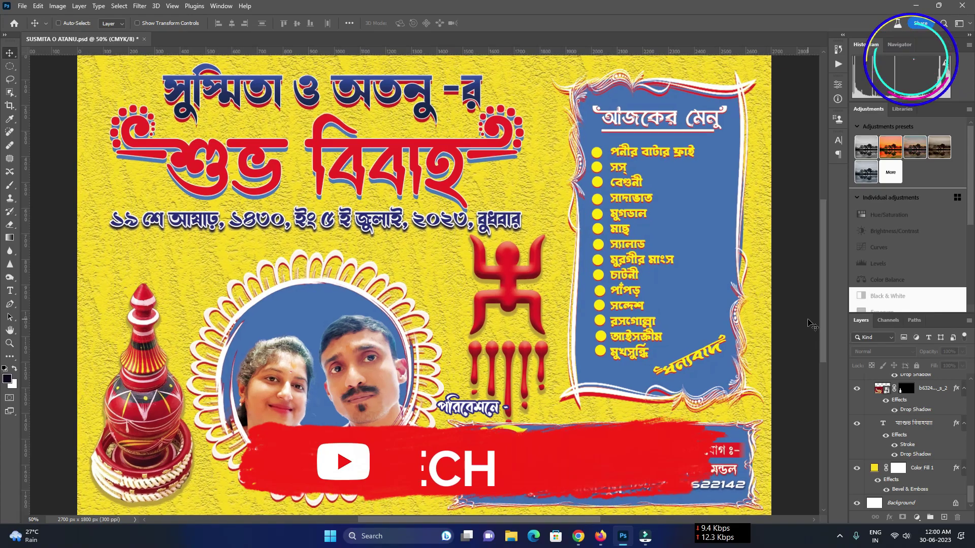
{"action": "key", "text": "ctrl+plus"}
{"action": "key", "text": "ctrl+plus"}
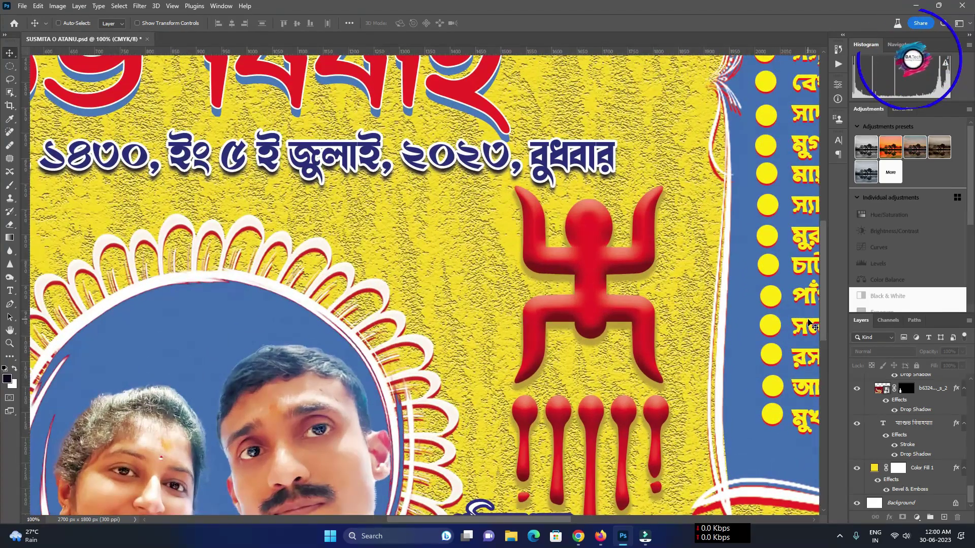
{"action": "key", "text": "ctrl+minus"}
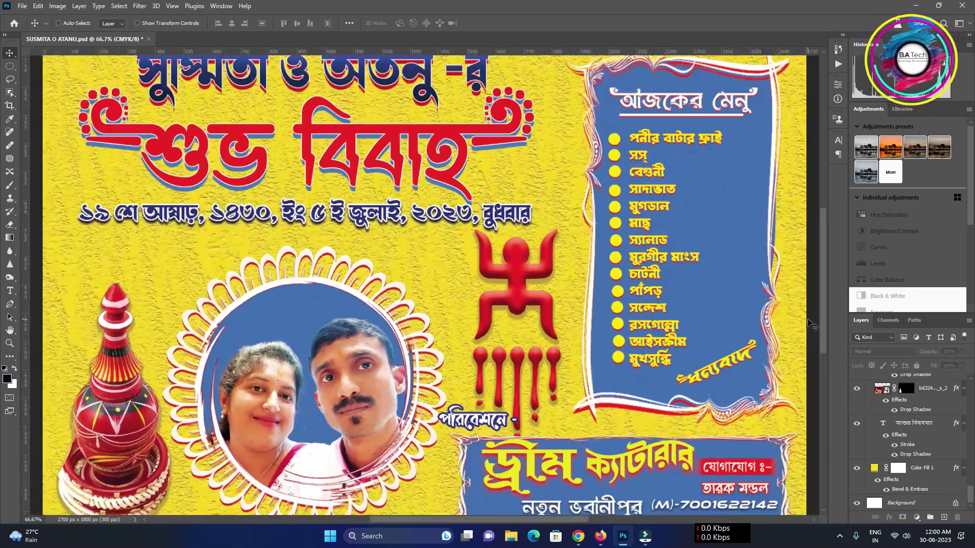
{"action": "key", "text": "ctrl+minus"}
{"action": "key", "text": "ctrl+minus"}
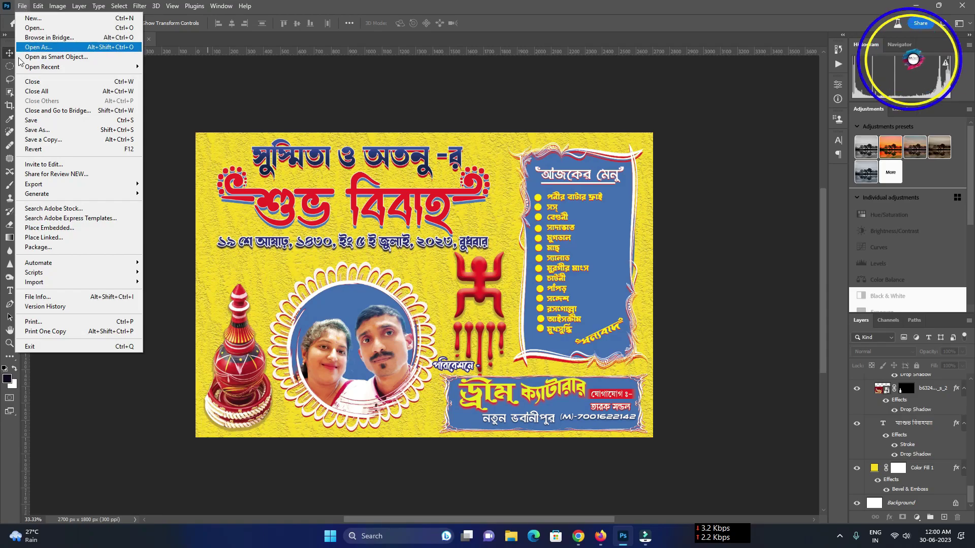
- Save a Photoshop-format copy to the Desktop named NEW BIYER MENU CARD
{"action": "left_click", "coordinate": [42, 139]}
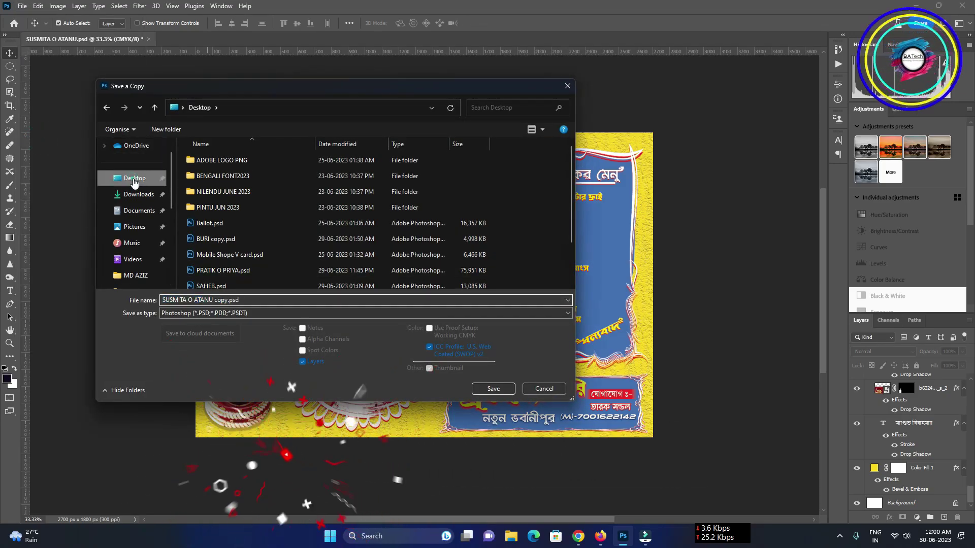
{"action": "left_click", "coordinate": [133, 177]}
{"action": "double_click", "coordinate": [244, 301]}
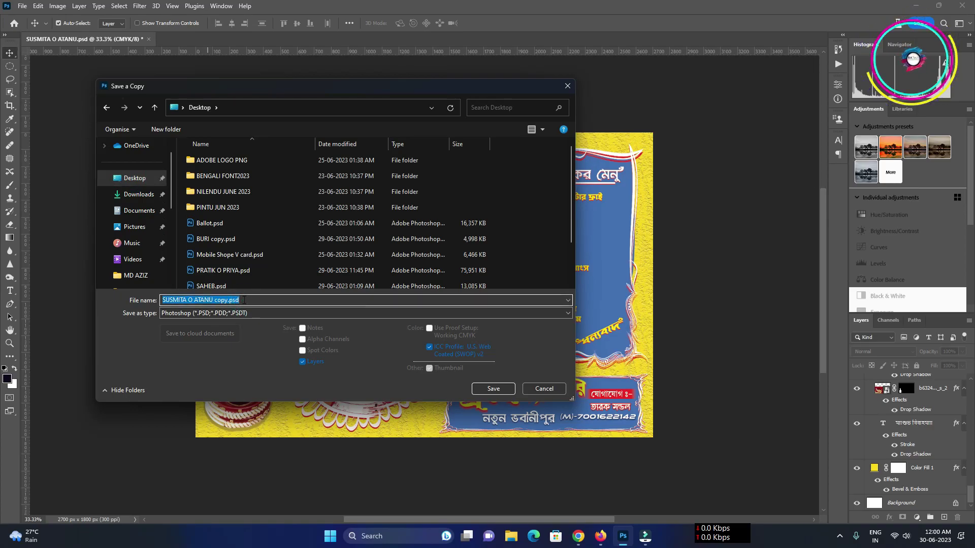
{"action": "type", "text": "N"}
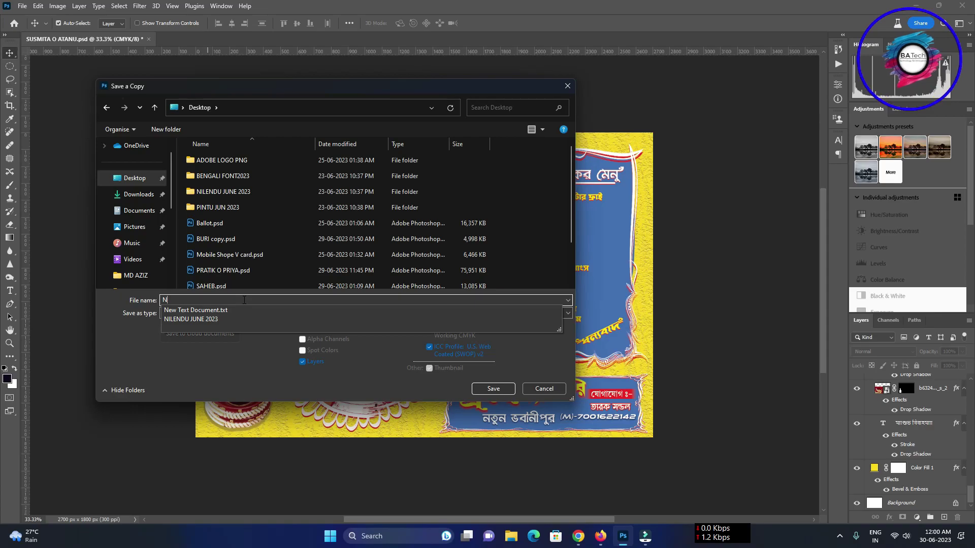
{"action": "type", "text": "EW"}
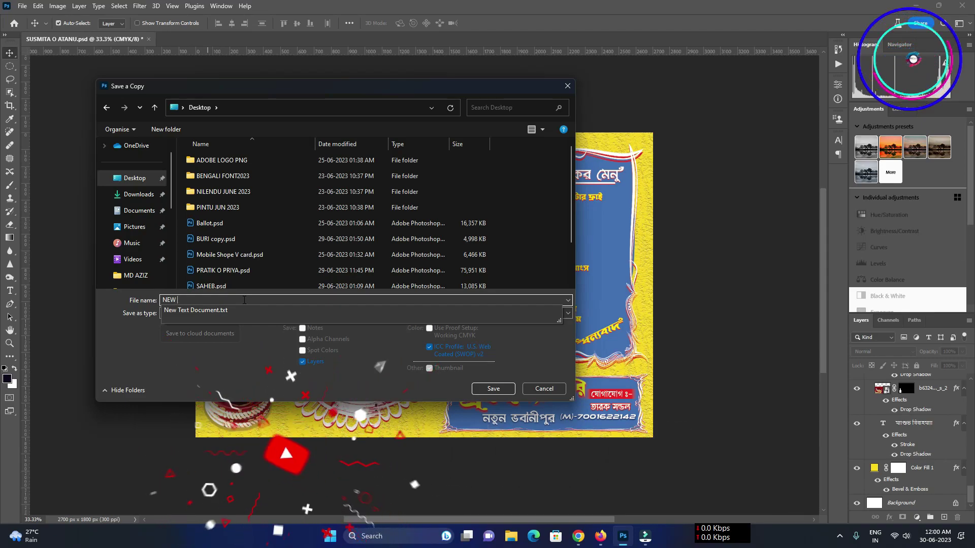
{"action": "type", "text": "BITE"}
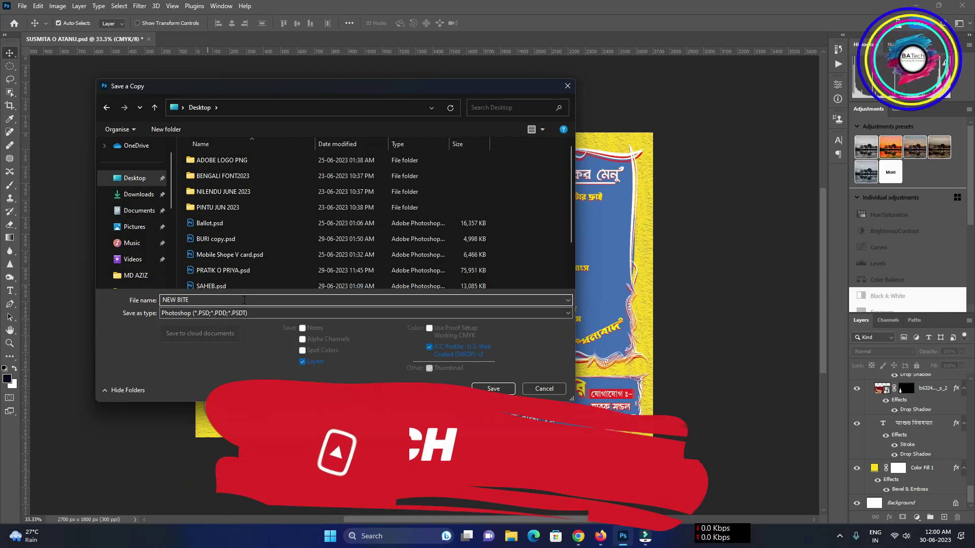
{"action": "type", "text": "R"}
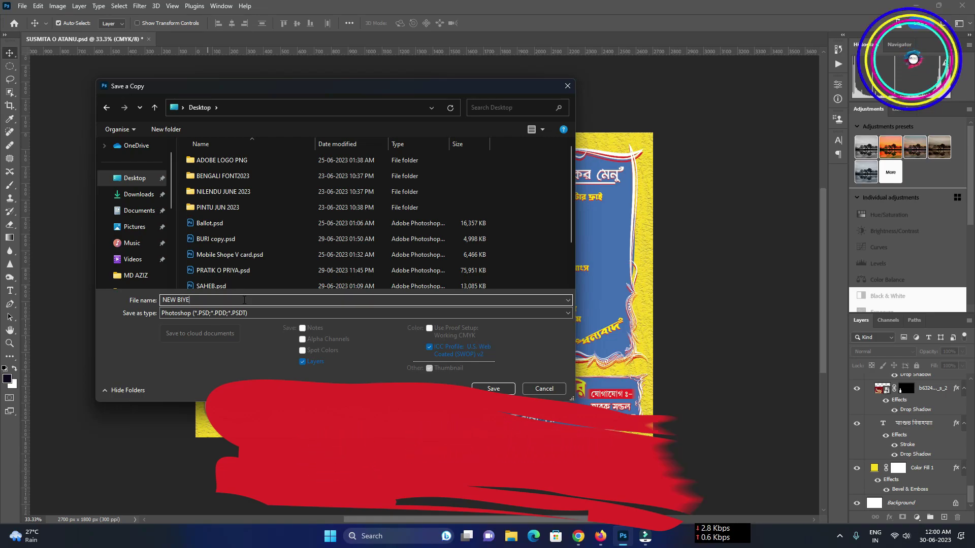
{"action": "type", "text": "YER MENU CA"}
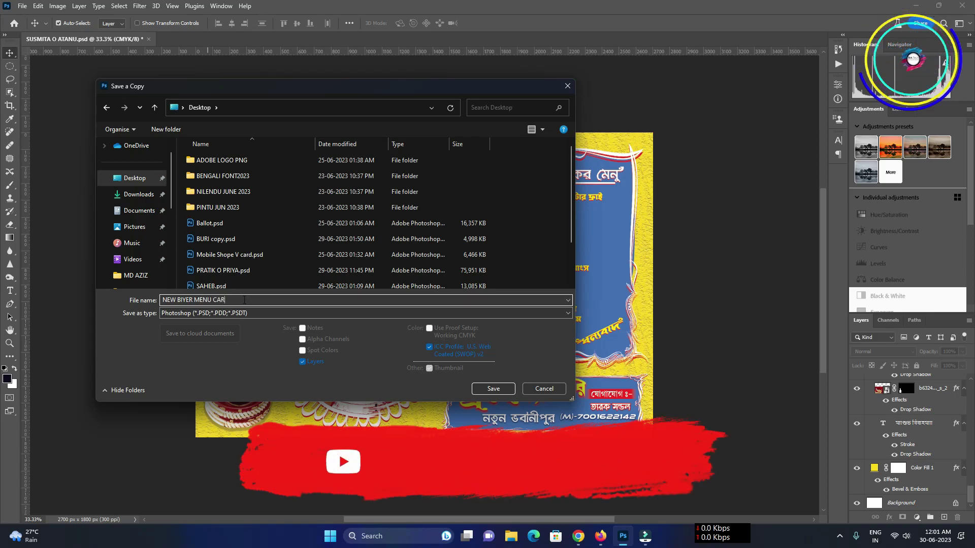
{"action": "type", "text": "RD"}
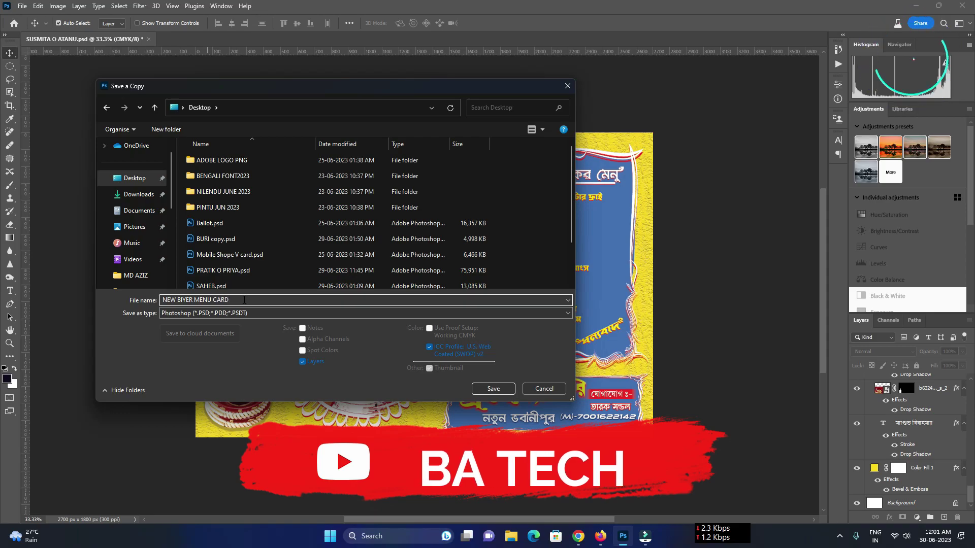
{"action": "left_click", "coordinate": [487, 387]}
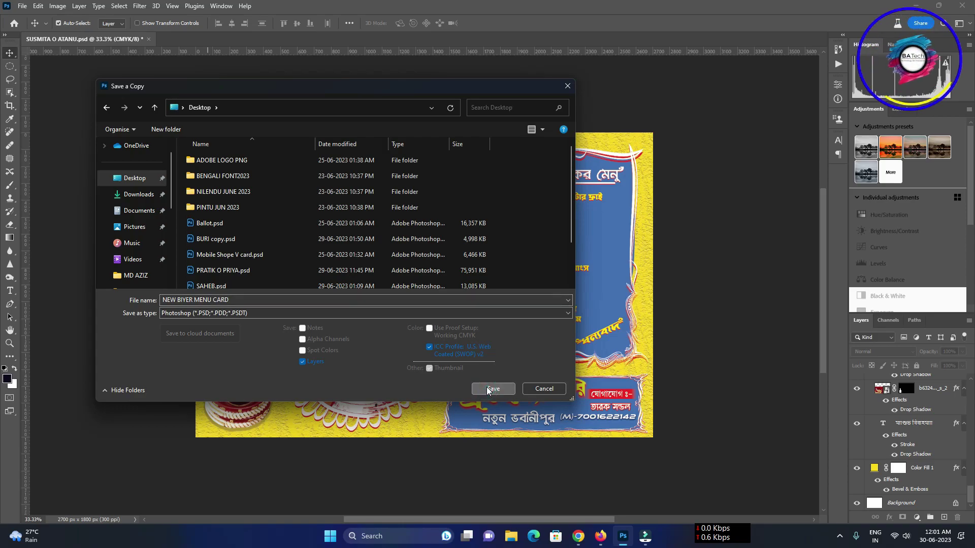
{"action": "left_click", "coordinate": [486, 386]}
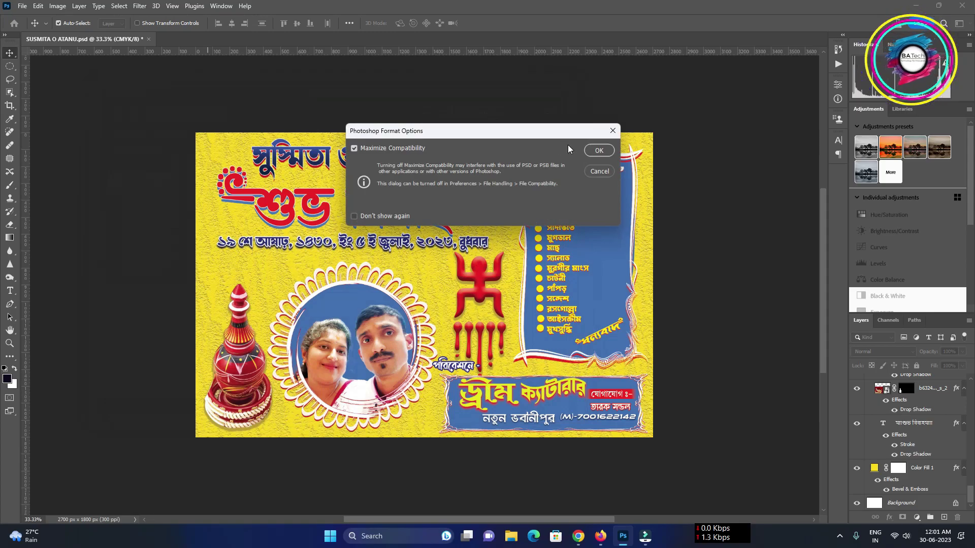
- Keep Maximize Compatibility on to finish saving, then fit the banner to the window
{"action": "left_click", "coordinate": [603, 152]}
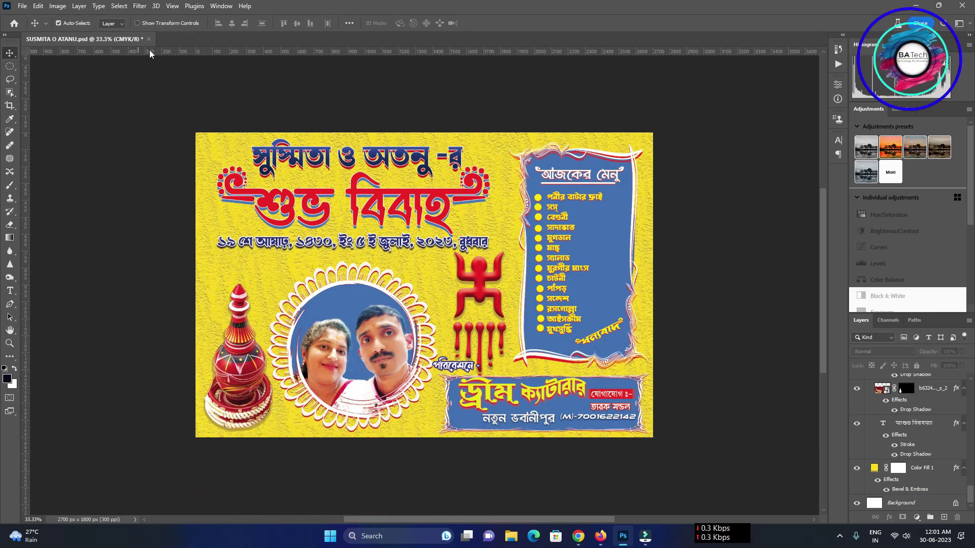
{"action": "key", "text": "ctrl+0"}
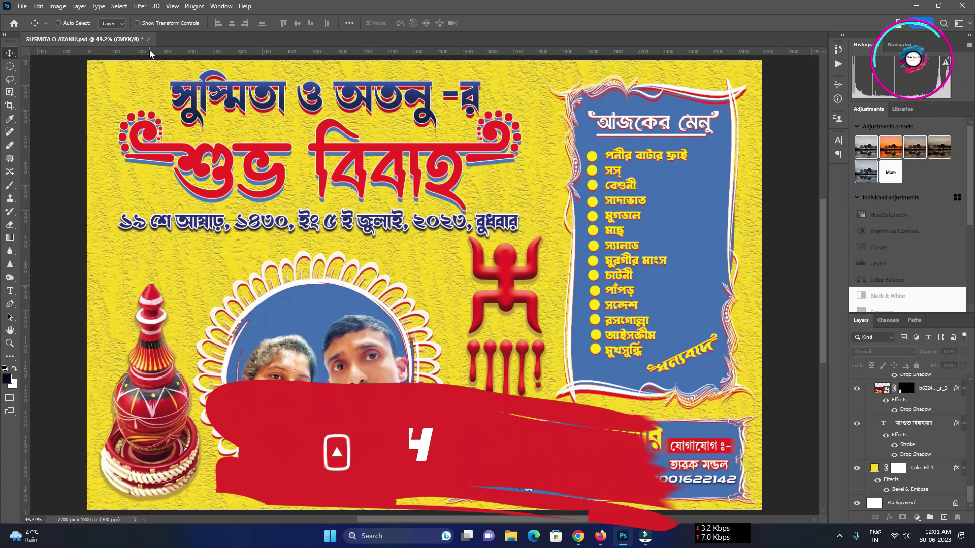